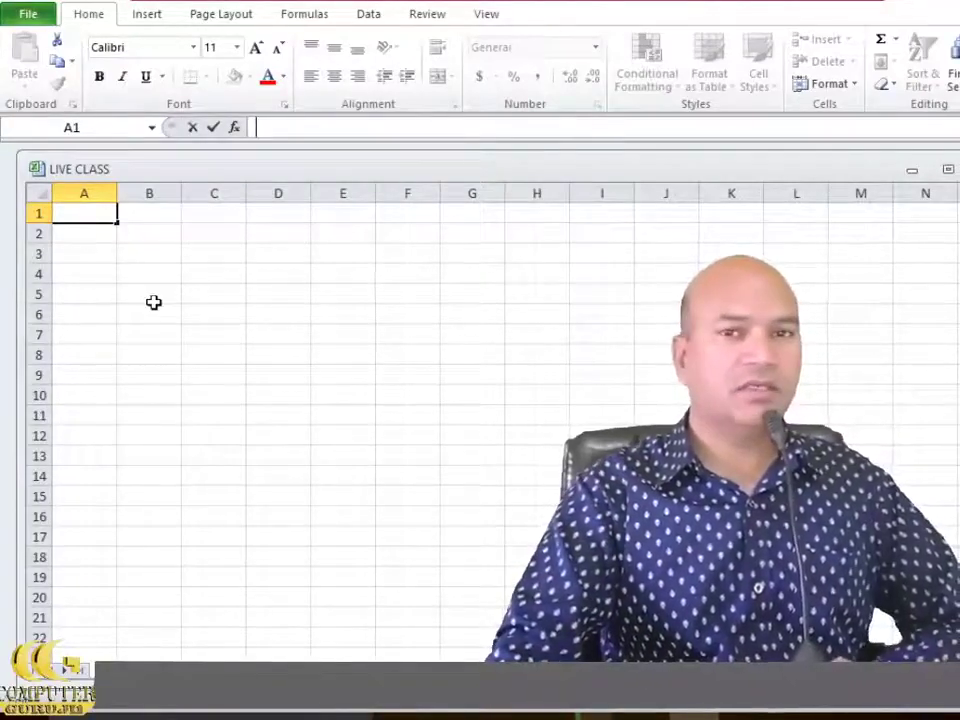
# - Commit the A1 entry, reselect A1, and minimize the LIVE CLASS workbook to show the desktop
pyautogui.click(79, 236)
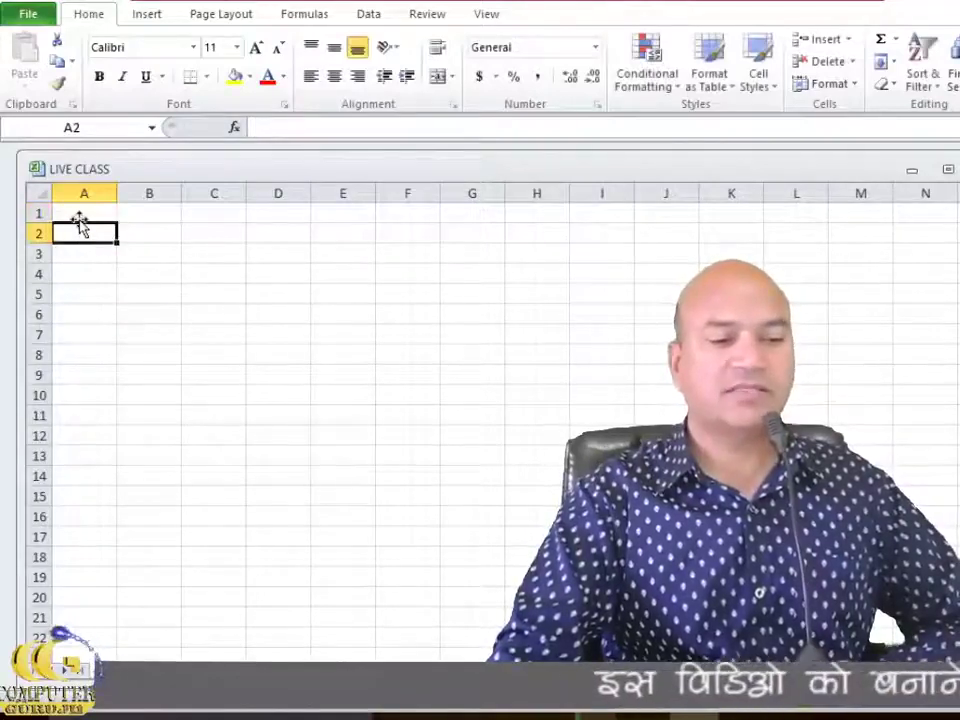
pyautogui.click(79, 213)
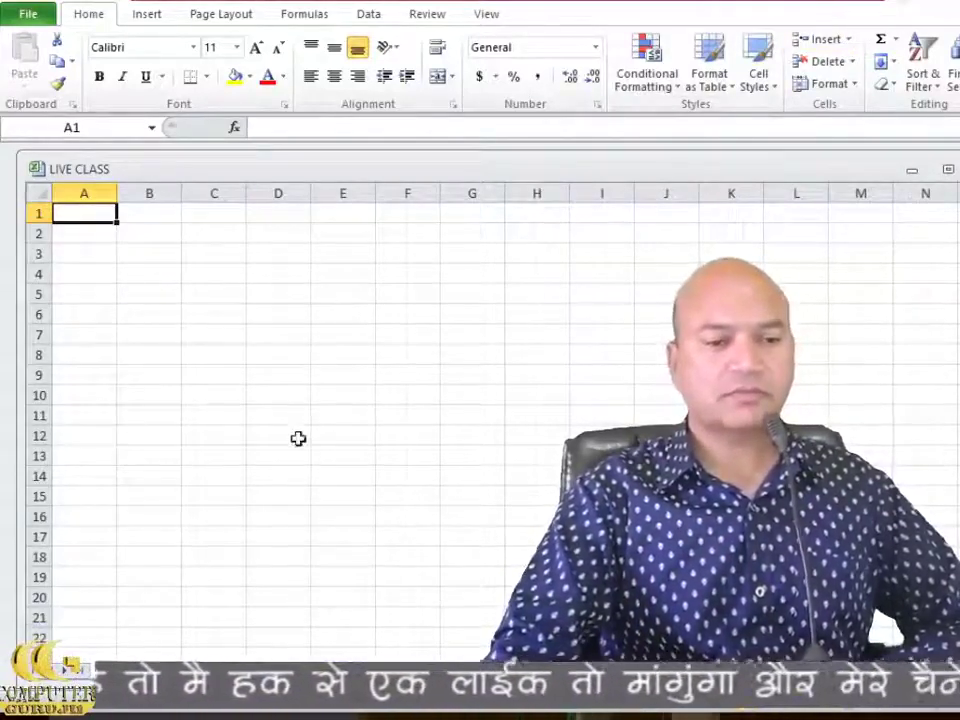
pyautogui.click(930, 5)
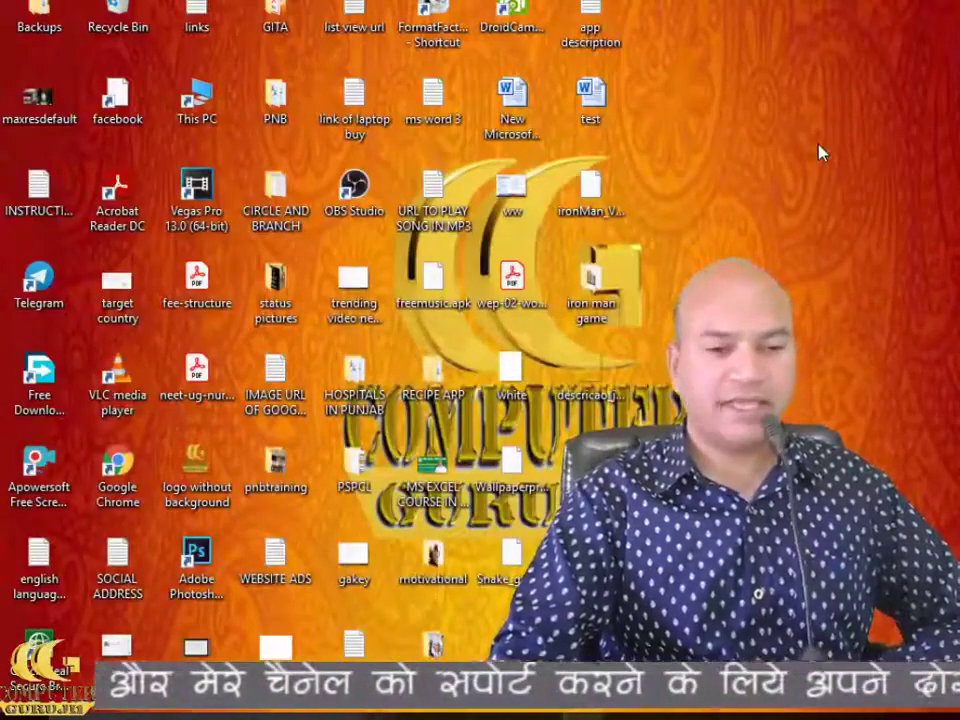
# - Create a New Microsoft Excel Worksheet file on the desktop, delete it, and open the Start menu
pyautogui.rightClick(777, 106)
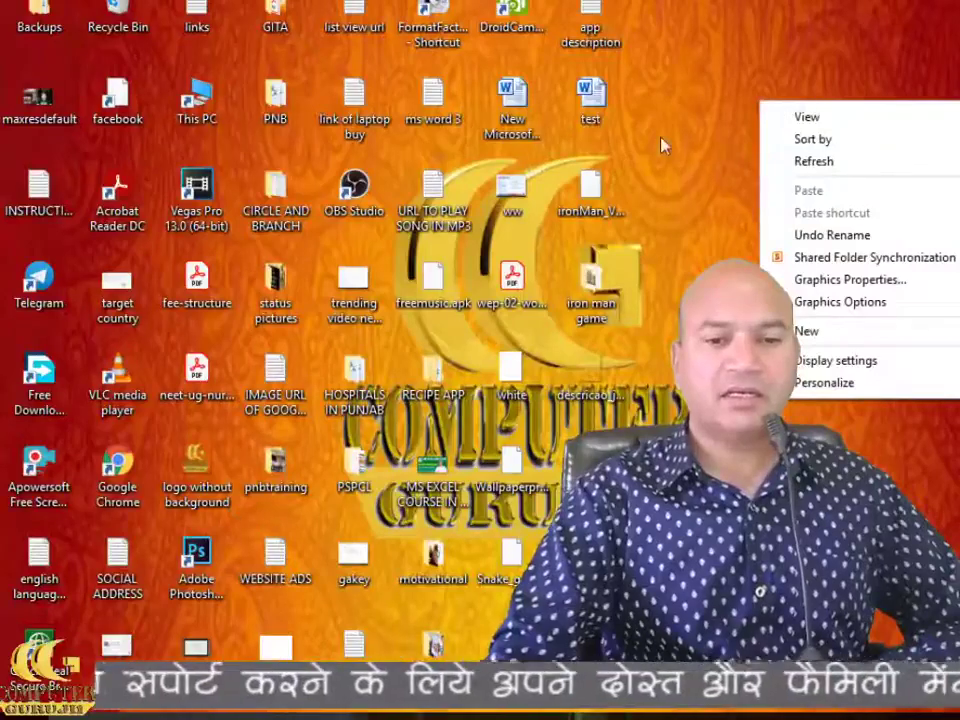
pyautogui.click(675, 140)
pyautogui.rightClick(690, 128)
pyautogui.moveTo(760, 354)
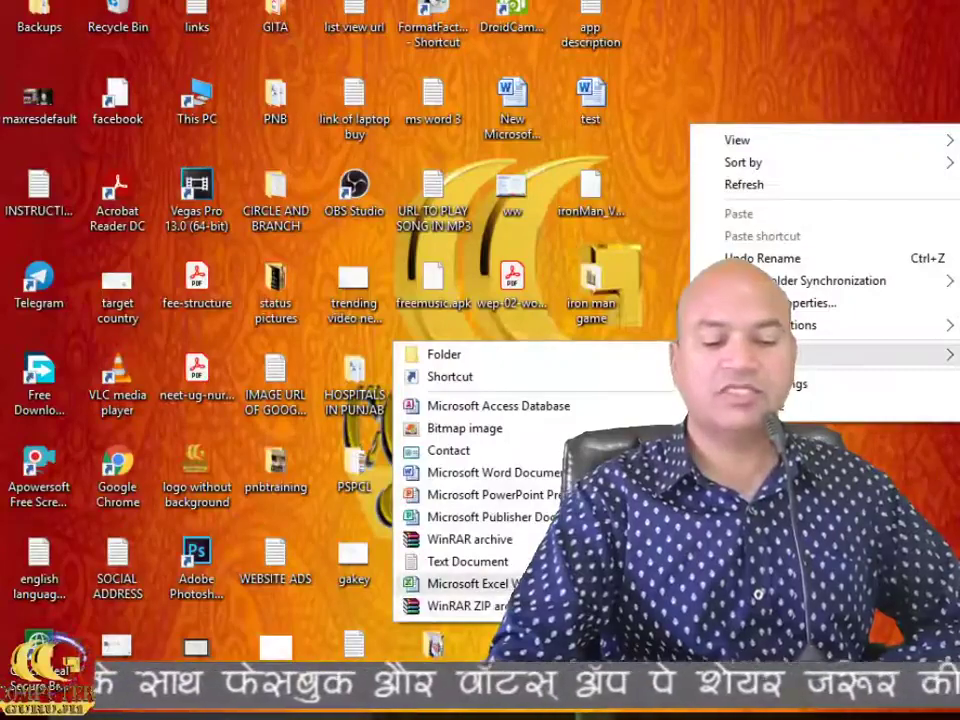
pyautogui.click(468, 583)
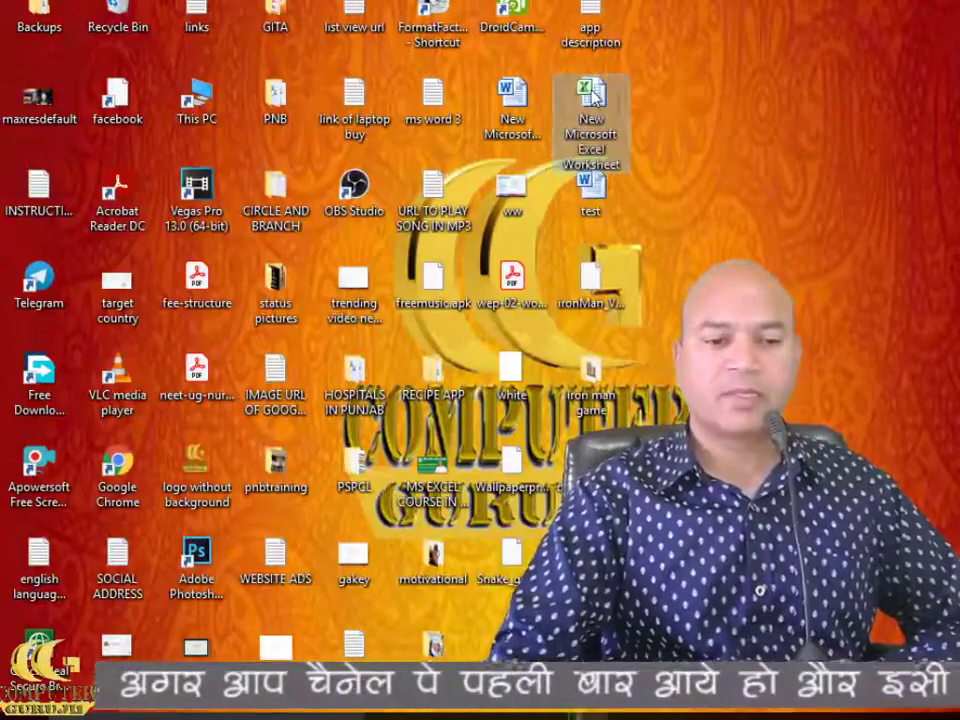
pyautogui.press('Delete')
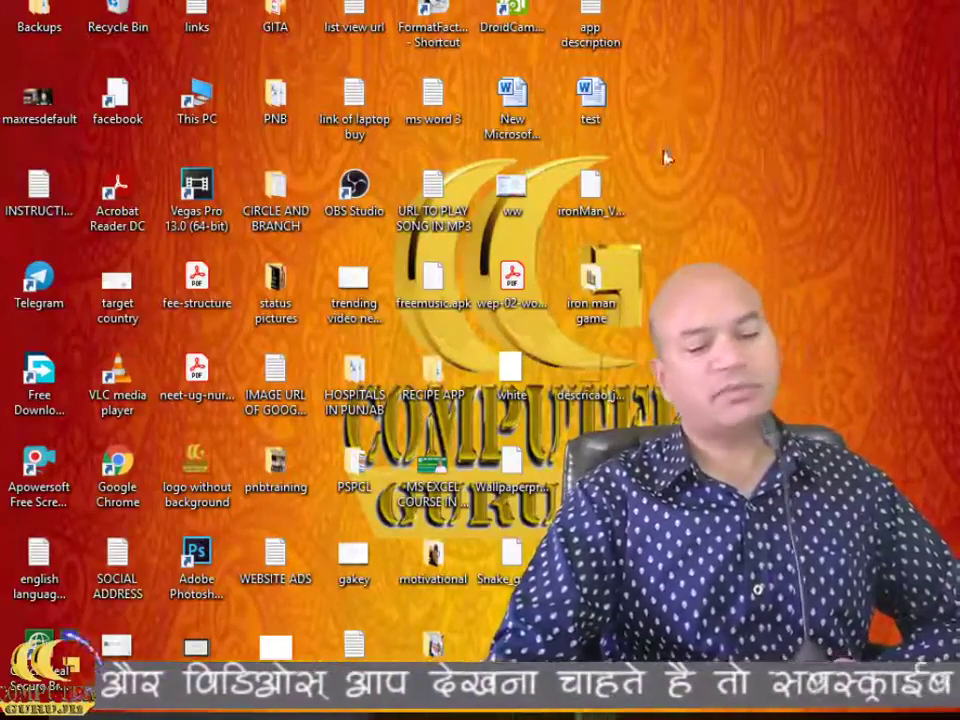
pyautogui.press('super')
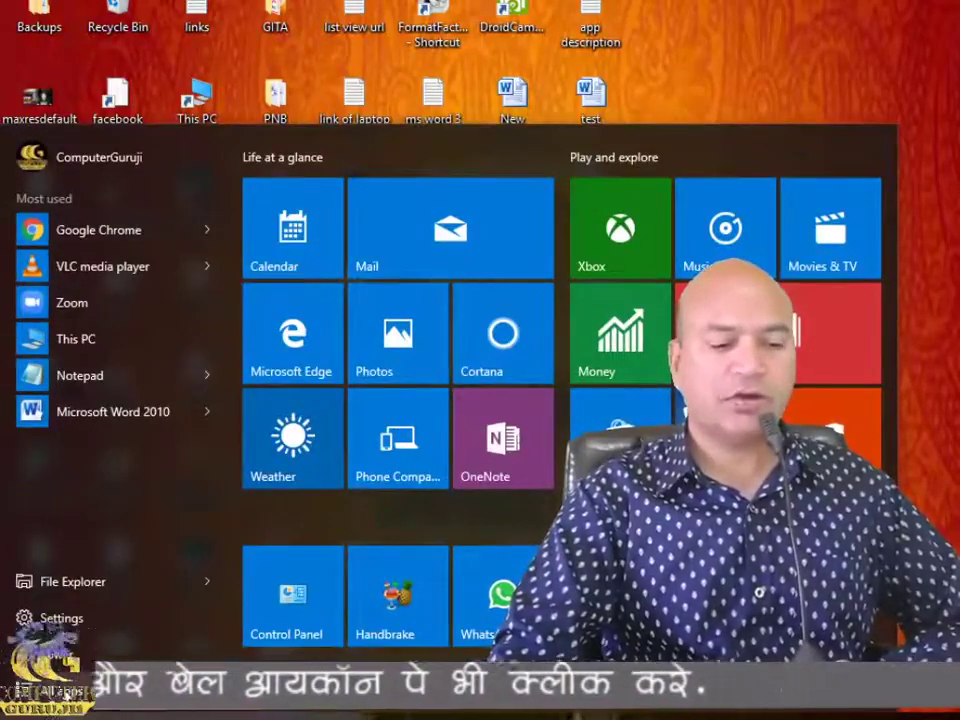
# - Launch Microsoft Excel 2010 from the Microsoft Office group in the All apps list
pyautogui.click(60, 690)
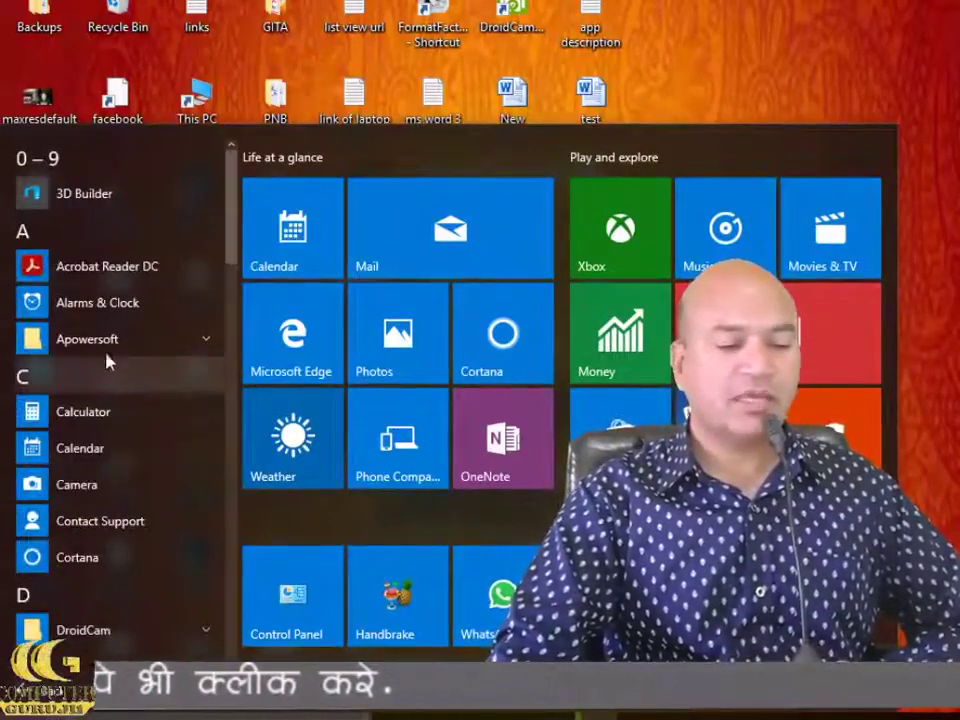
pyautogui.scroll(-3, 103, 400)
pyautogui.scroll(-2, 103, 400)
pyautogui.scroll(-1, 103, 400)
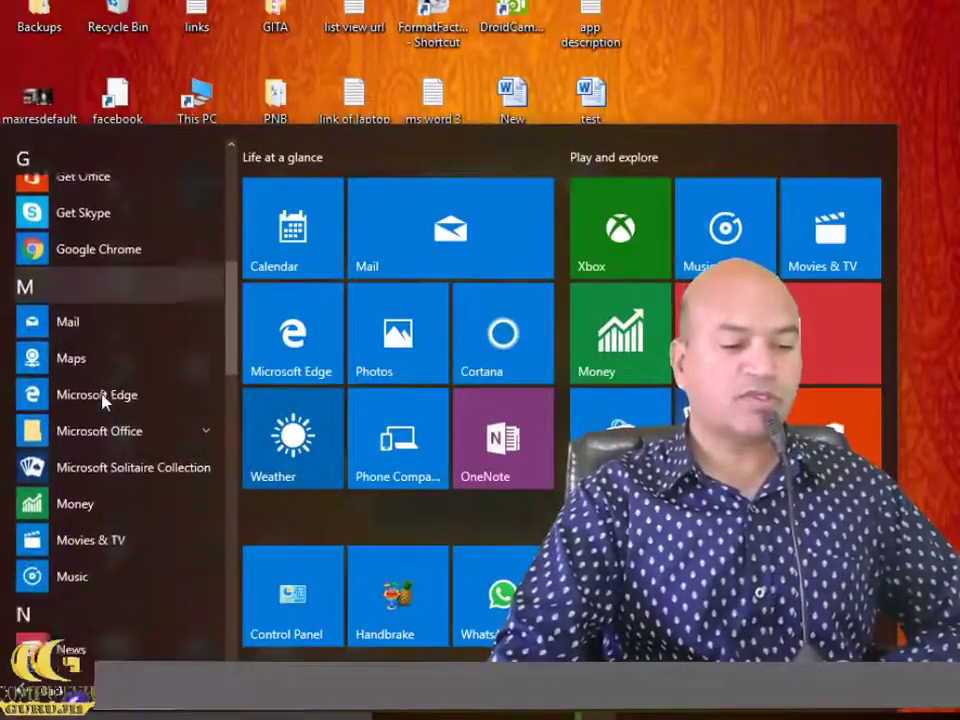
pyautogui.scroll(-1, 103, 400)
pyautogui.scroll(-2, 103, 400)
pyautogui.scroll(-3, 103, 400)
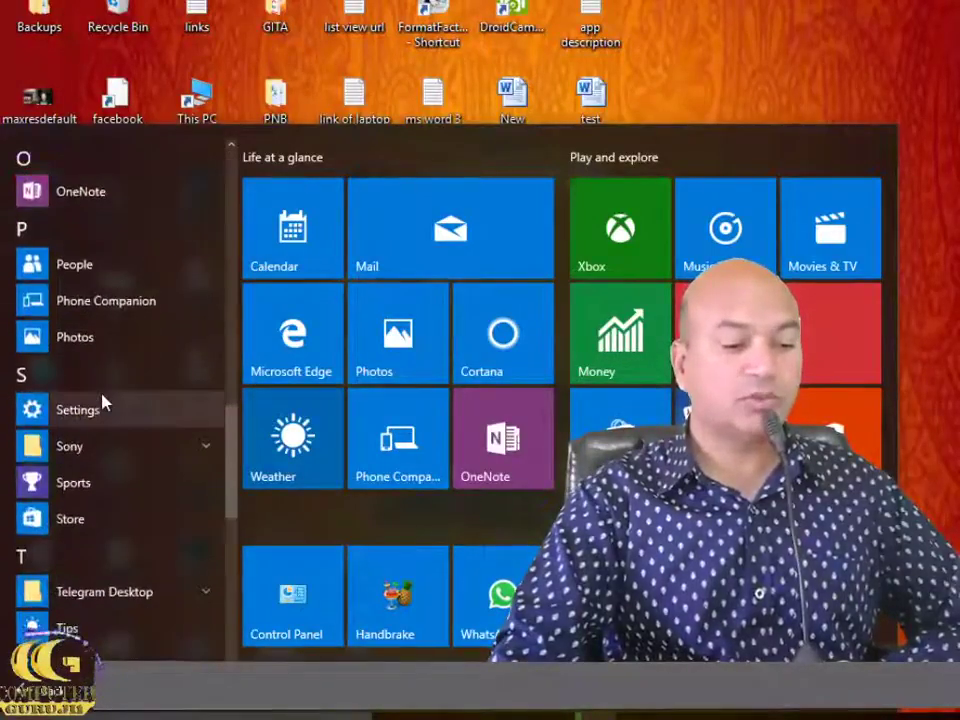
pyautogui.scroll(-2, 103, 400)
pyautogui.scroll(-2, 103, 400)
pyautogui.scroll(-2, 103, 400)
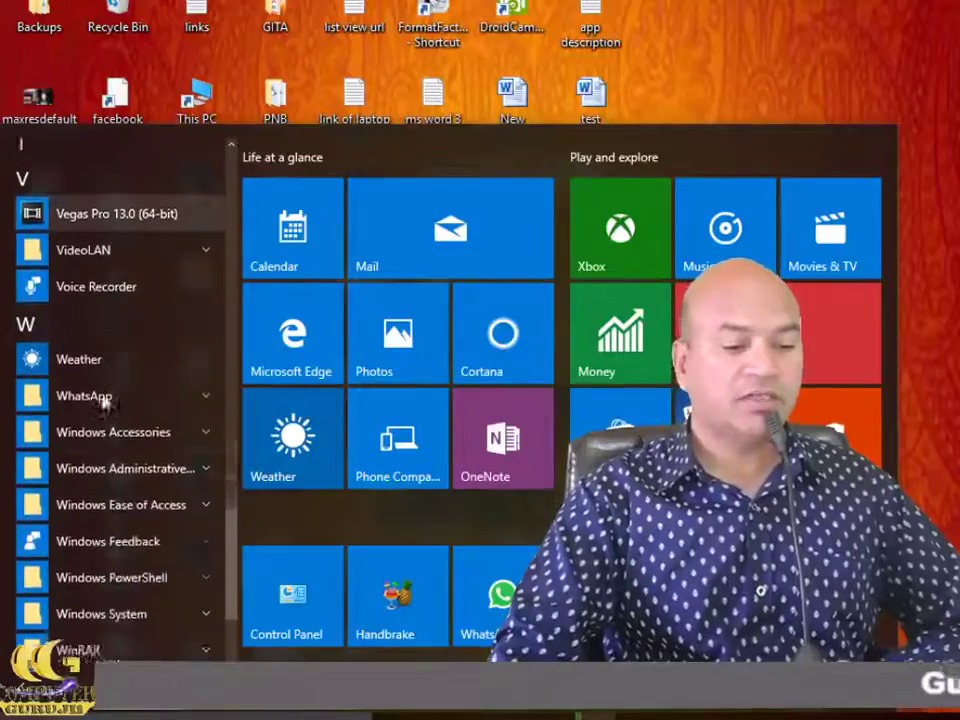
pyautogui.scroll(-1, 103, 400)
pyautogui.scroll(-1, 103, 400)
pyautogui.scroll(-1, 103, 400)
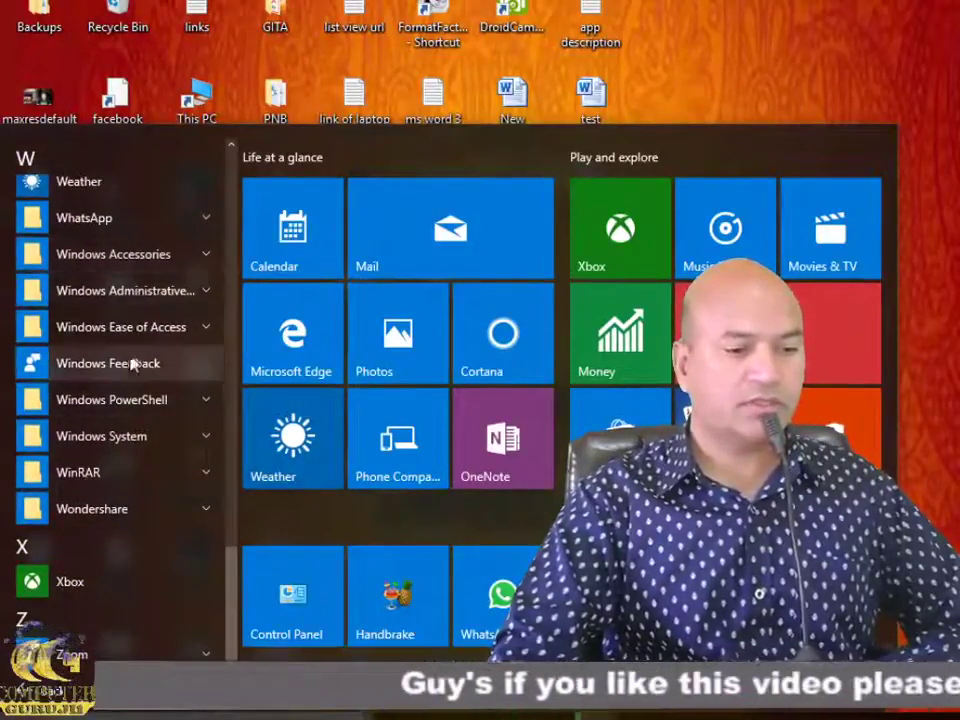
pyautogui.scroll(1, 113, 458)
pyautogui.scroll(2, 115, 456)
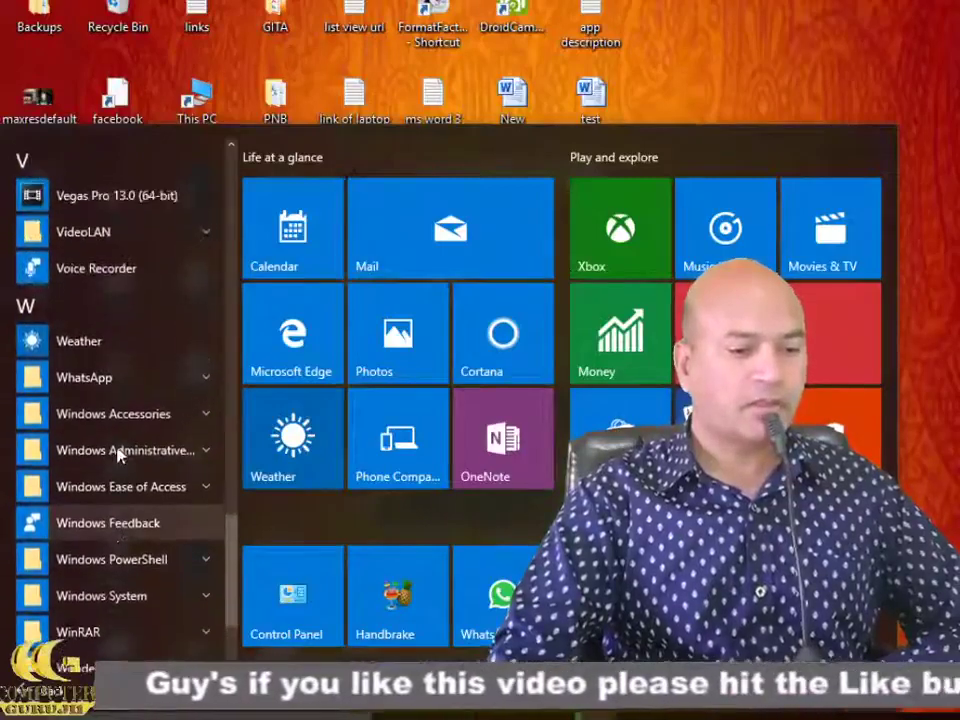
pyautogui.scroll(1, 118, 455)
pyautogui.scroll(3, 119, 455)
pyautogui.scroll(3, 118, 455)
pyautogui.scroll(3, 118, 453)
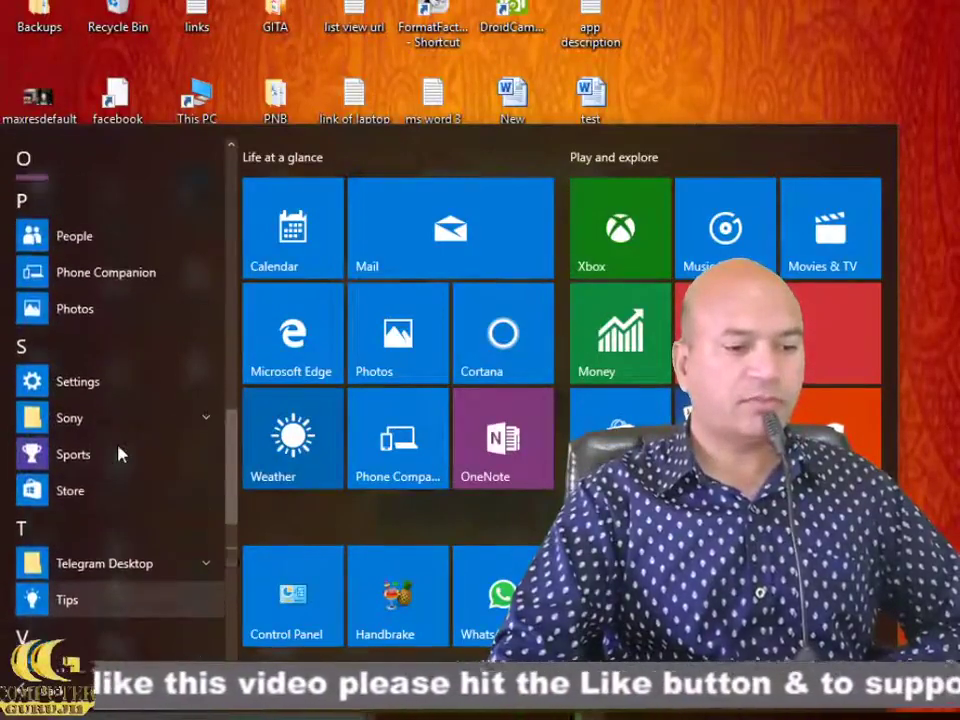
pyautogui.scroll(3, 118, 453)
pyautogui.scroll(1, 118, 454)
pyautogui.scroll(3, 118, 453)
pyautogui.scroll(4, 118, 453)
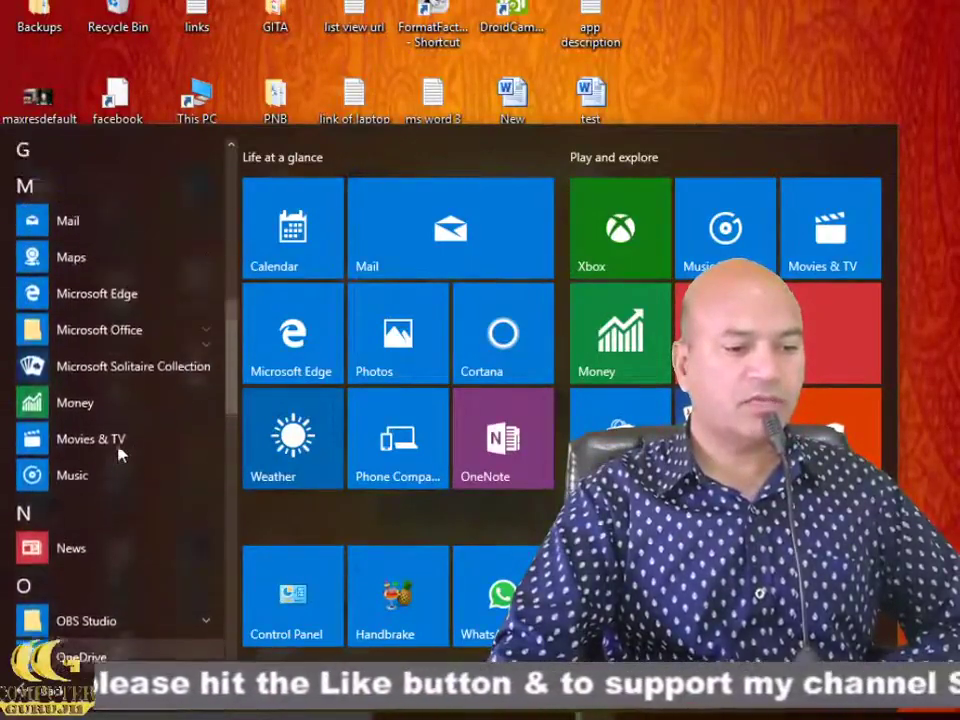
pyautogui.scroll(1, 118, 450)
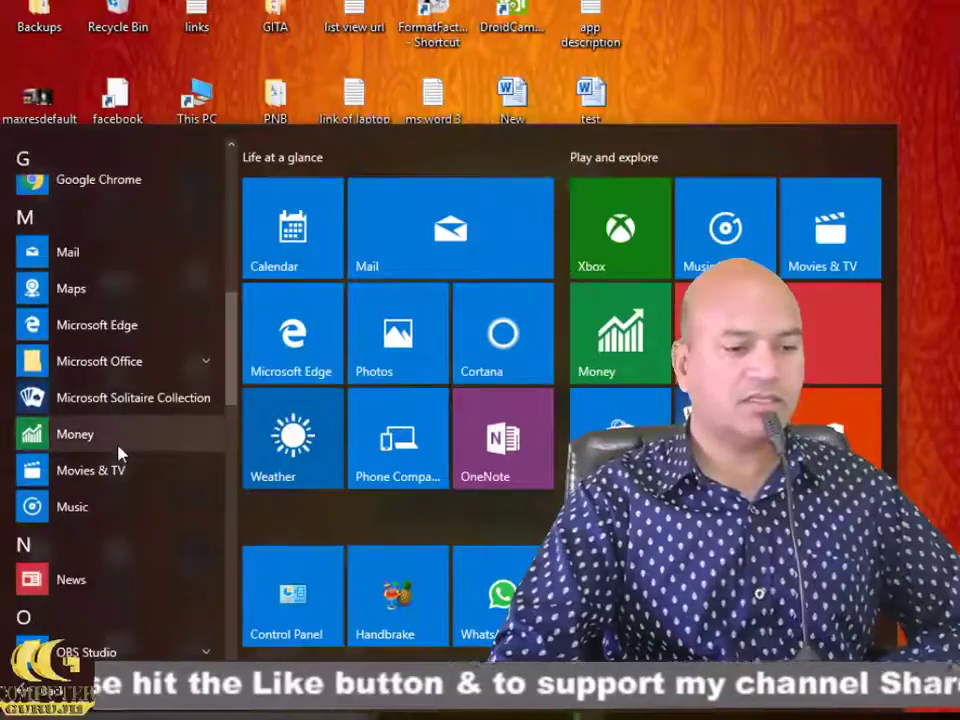
pyautogui.click(113, 366)
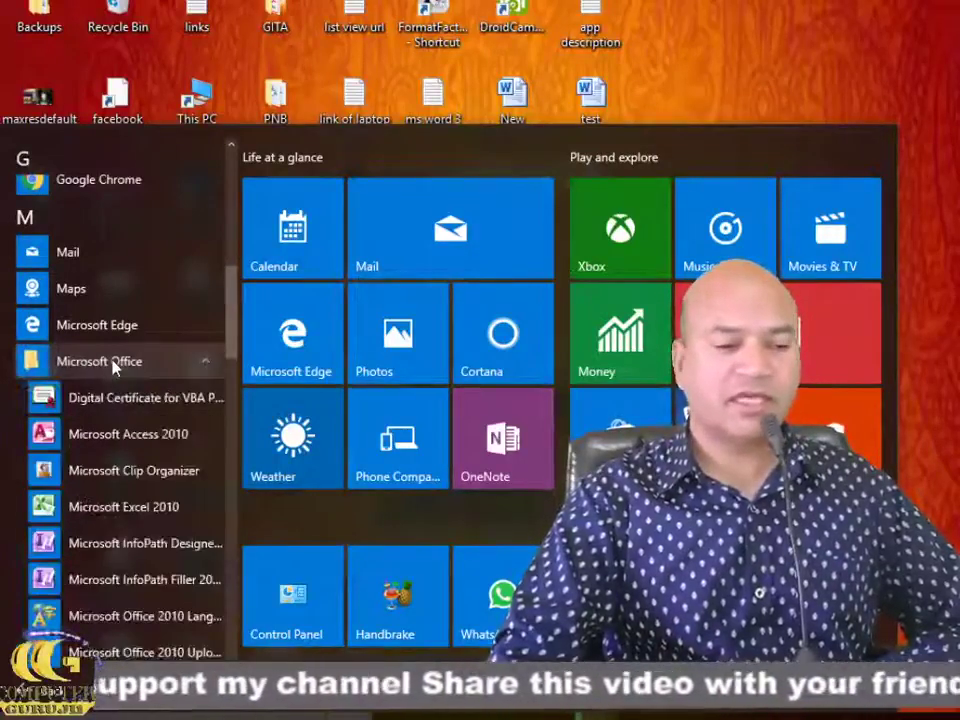
pyautogui.scroll(-2, 133, 420)
pyautogui.scroll(-2, 145, 440)
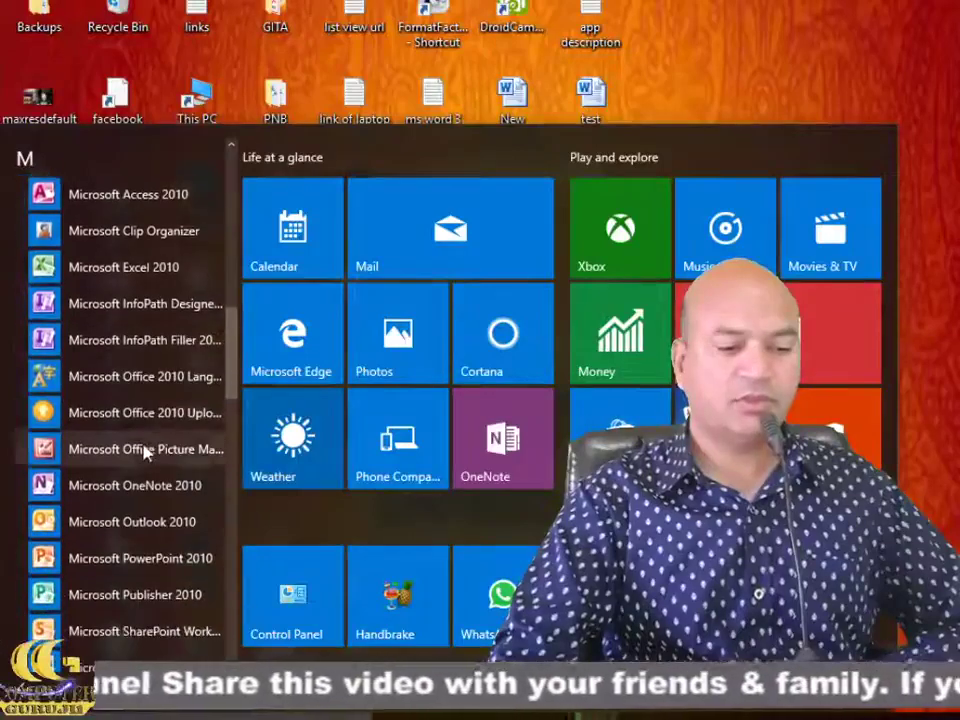
pyautogui.scroll(-3, 110, 460)
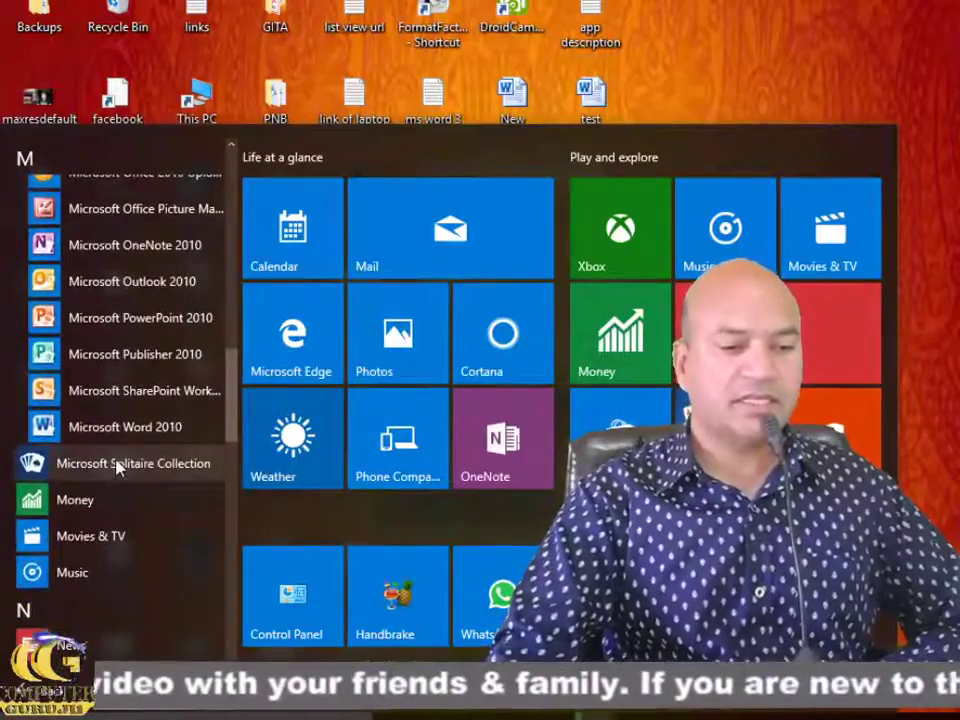
pyautogui.scroll(3, 133, 440)
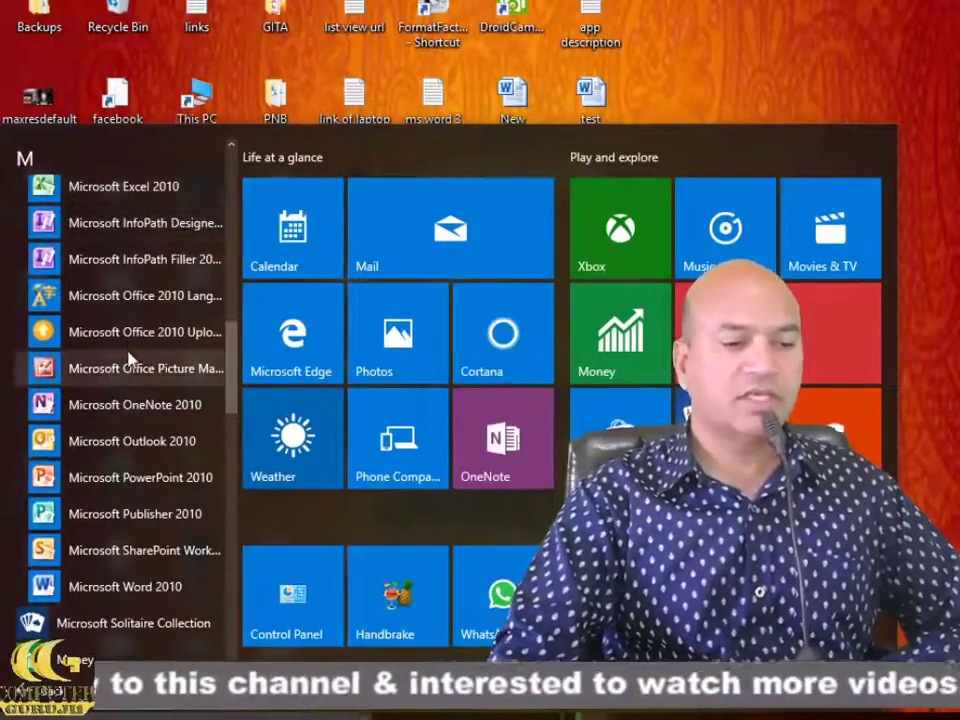
pyautogui.scroll(2, 124, 312)
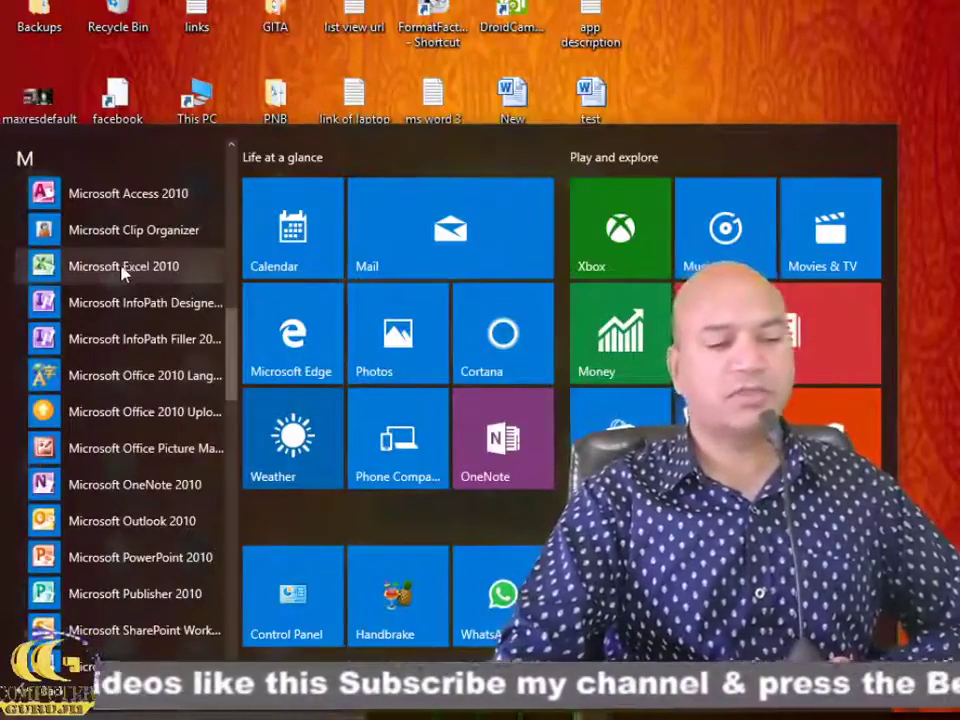
pyautogui.click(97, 268)
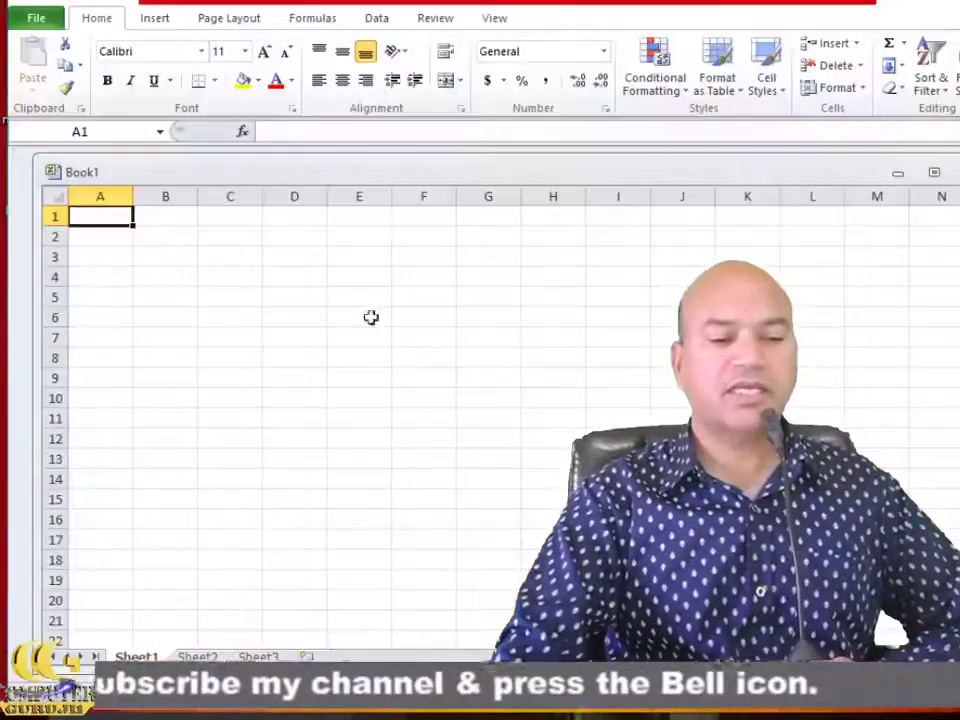
# - Dismiss the Office Activation Wizard to get back to the LIVE CLASS workbook
pyautogui.press('Escape')
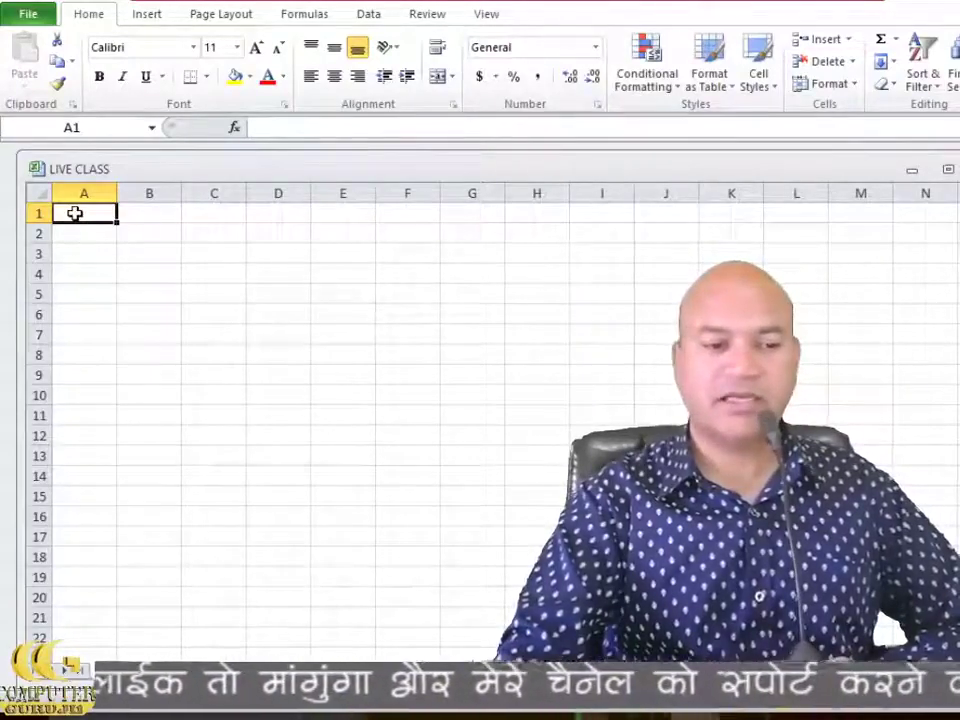
# - Enter the title STUDENTS NAME OF SCHOOL in cell A1, correcting a typo
pyautogui.click(77, 268)
pyautogui.click(80, 216)
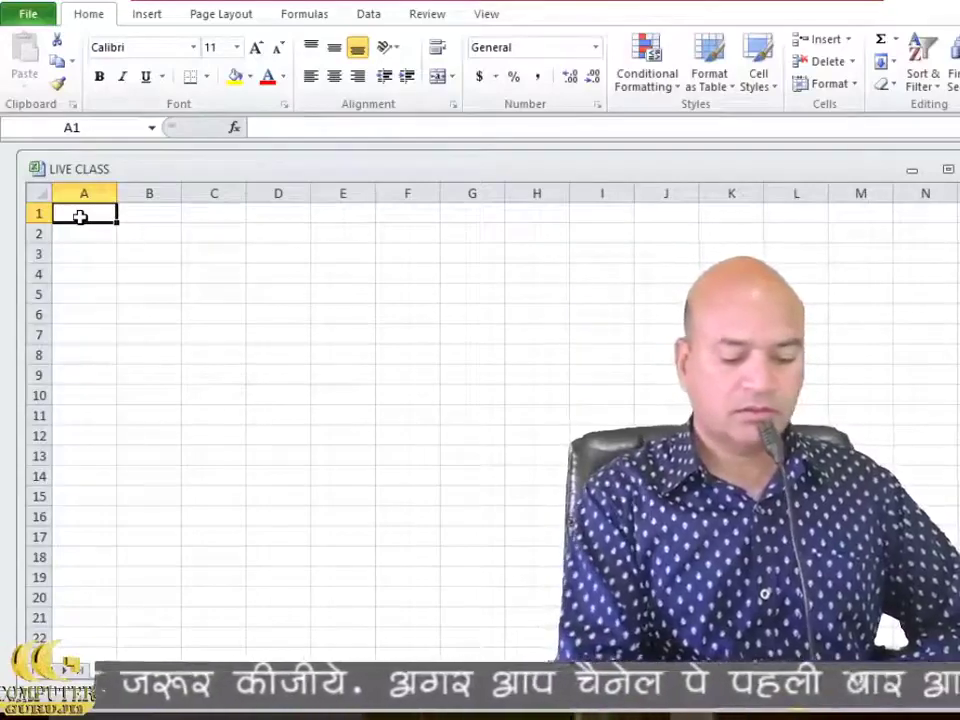
pyautogui.write('NO')
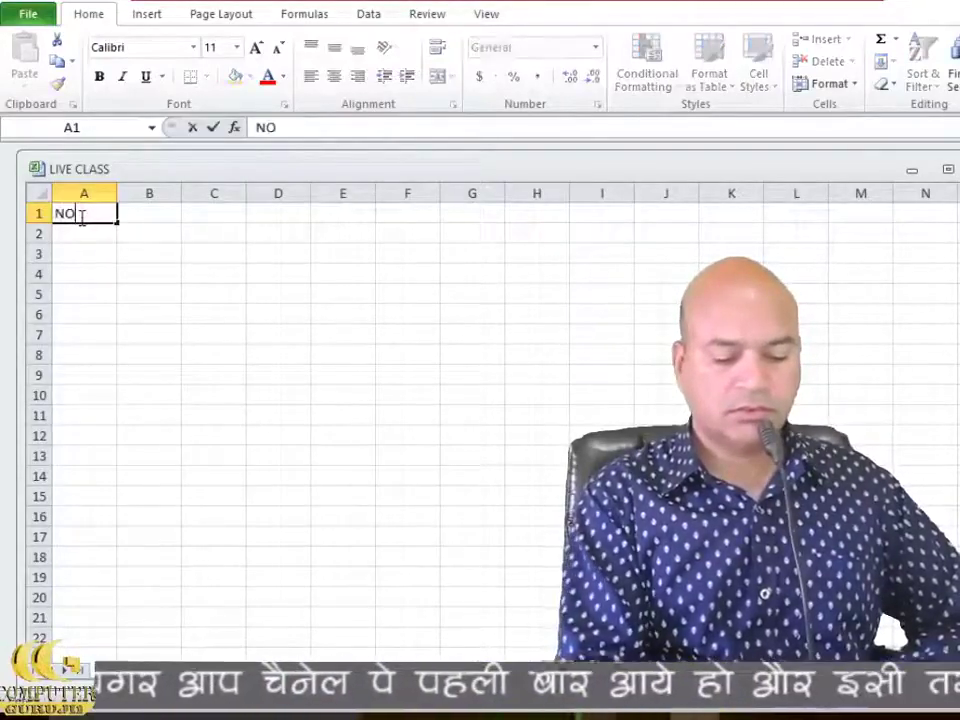
pyautogui.press('BackSpace')
pyautogui.press('BackSpace')
pyautogui.write('STUDE')
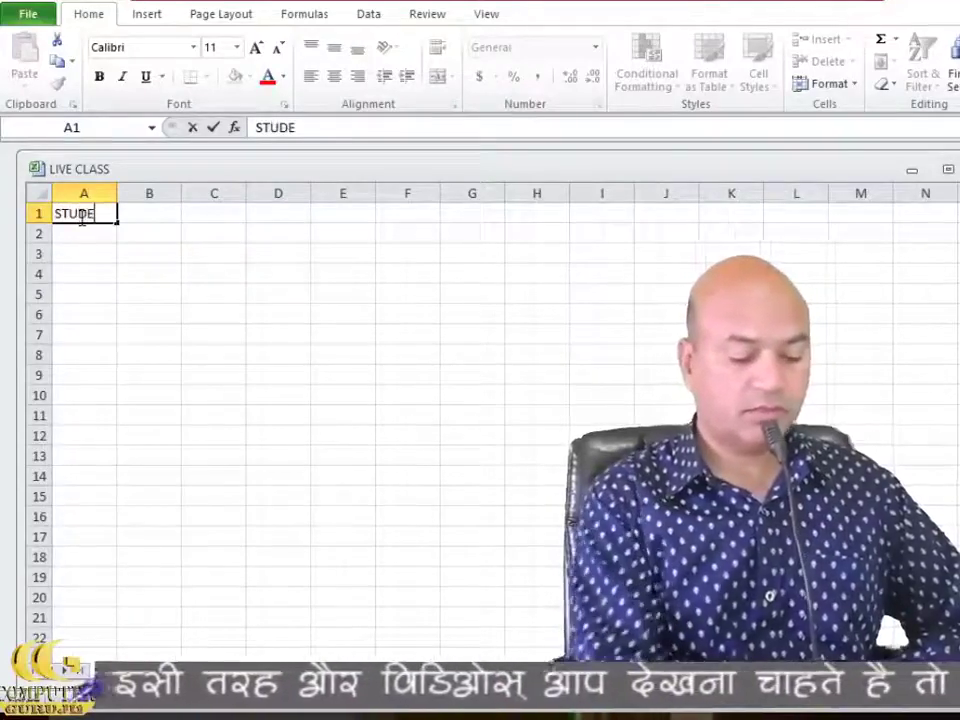
pyautogui.write('NTS N')
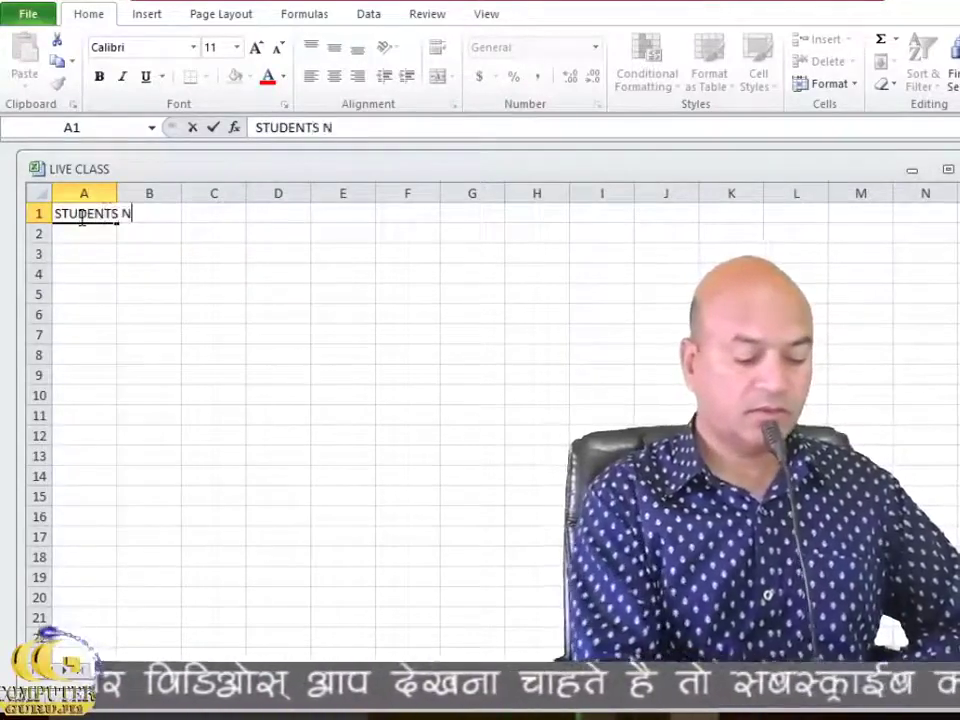
pyautogui.write('AME')
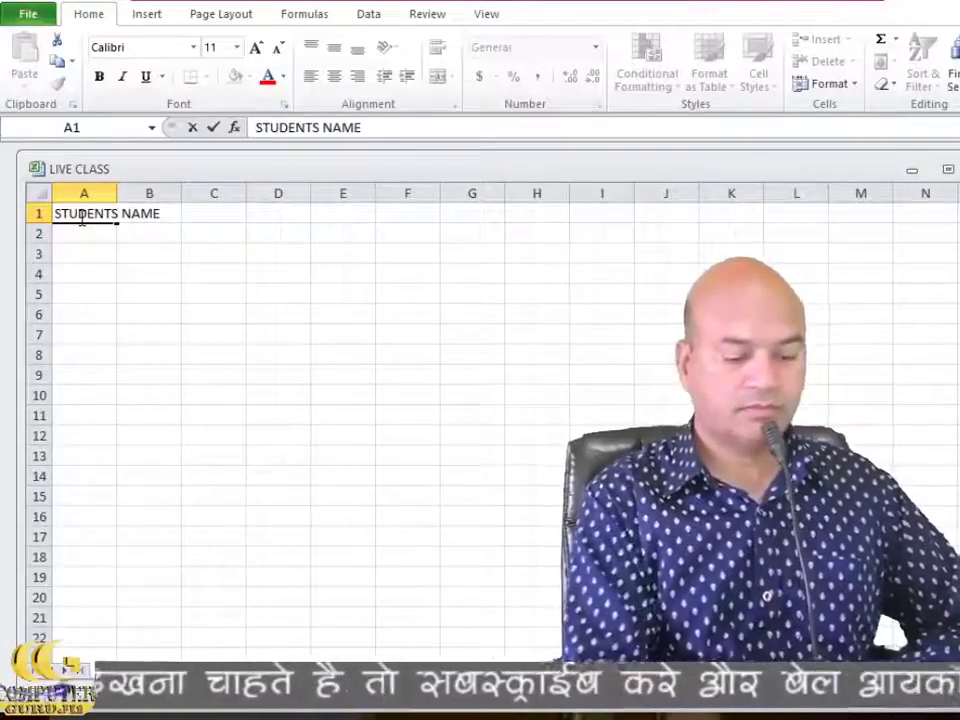
pyautogui.write(' OF SC')
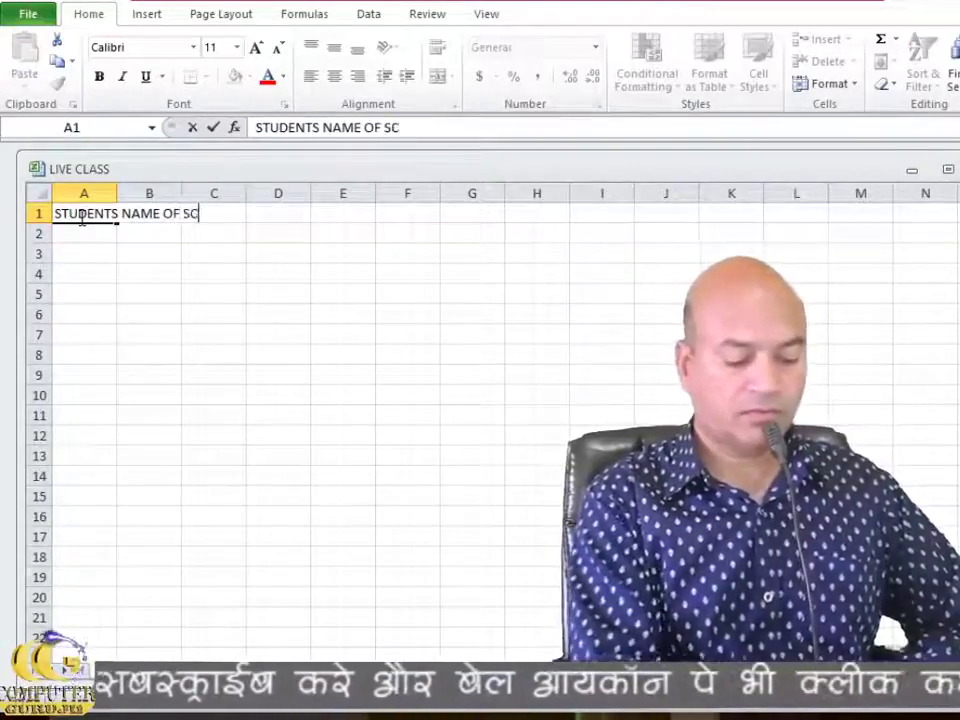
pyautogui.write('HOOL')
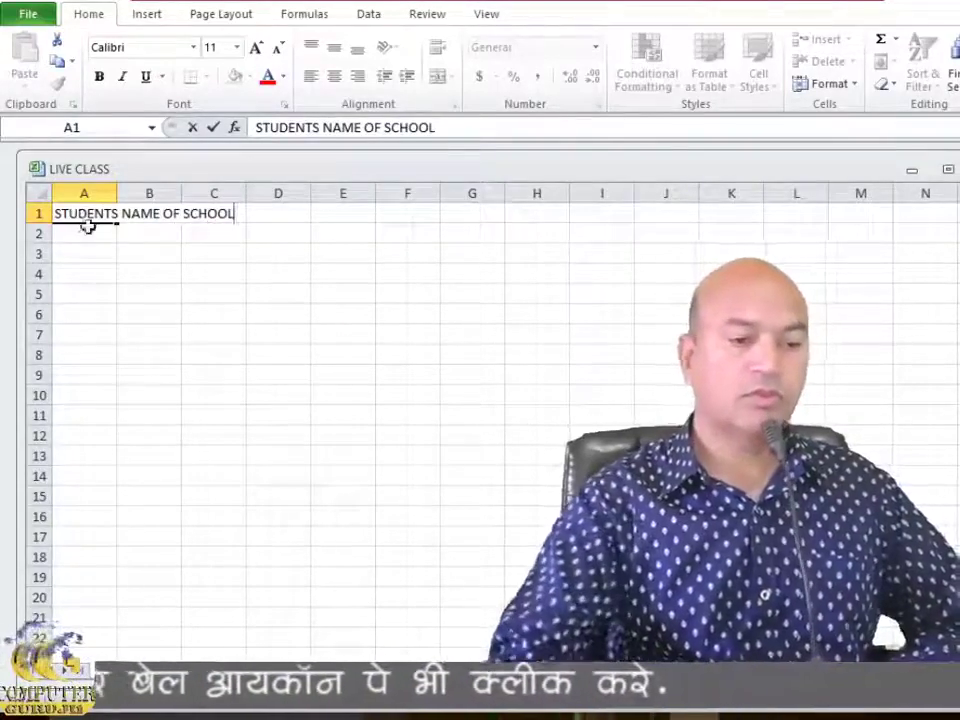
pyautogui.click(135, 312)
pyautogui.click(103, 215)
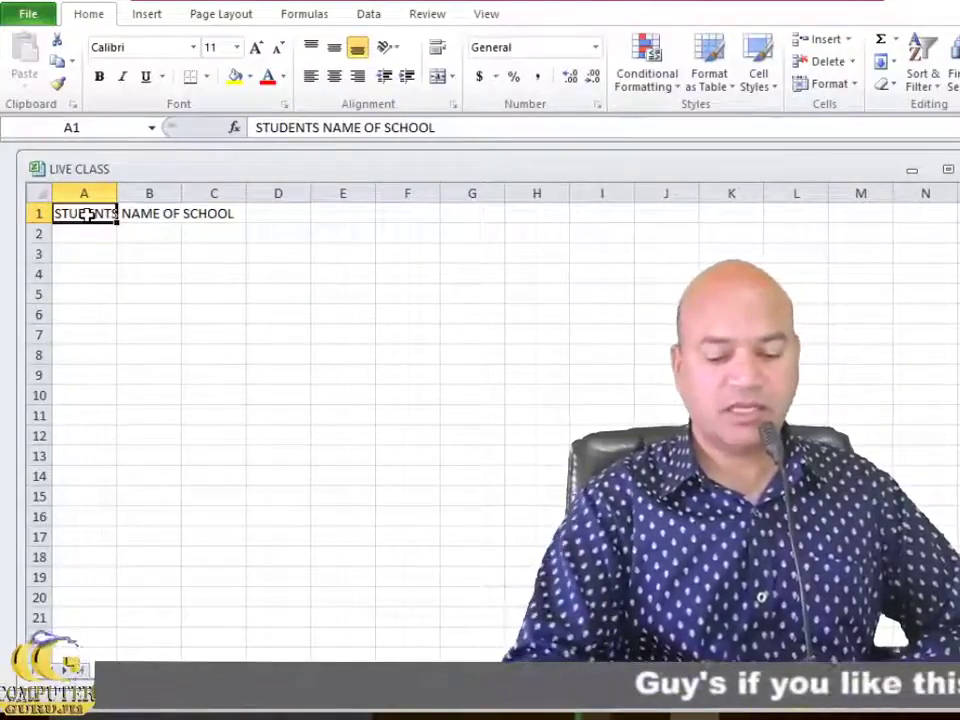
pyautogui.press('Return')
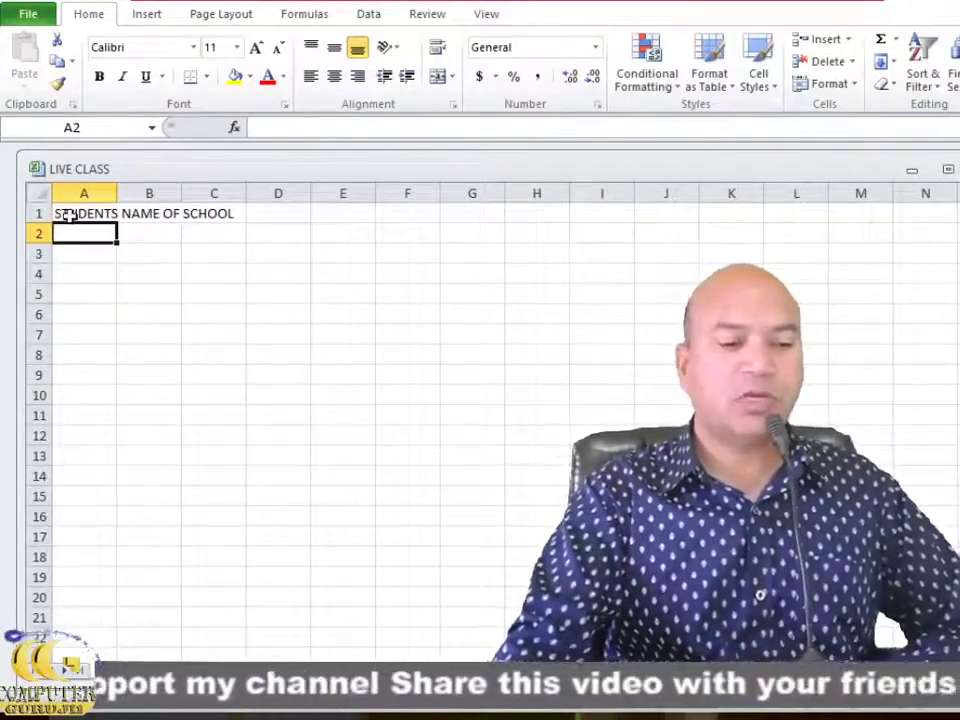
pyautogui.click(67, 216)
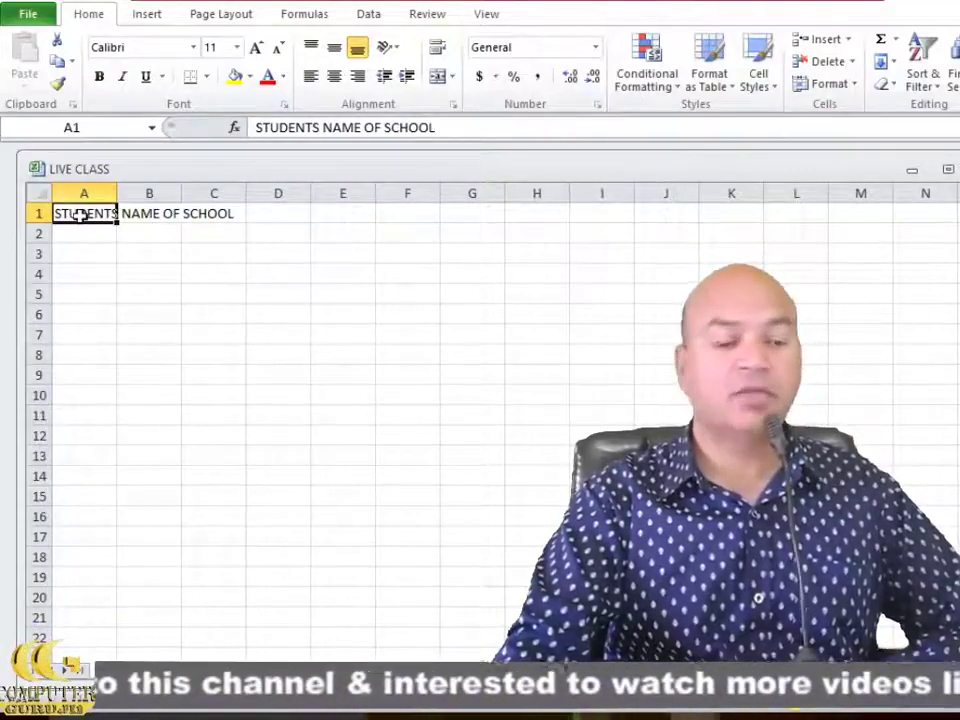
pyautogui.click(165, 213)
pyautogui.click(214, 214)
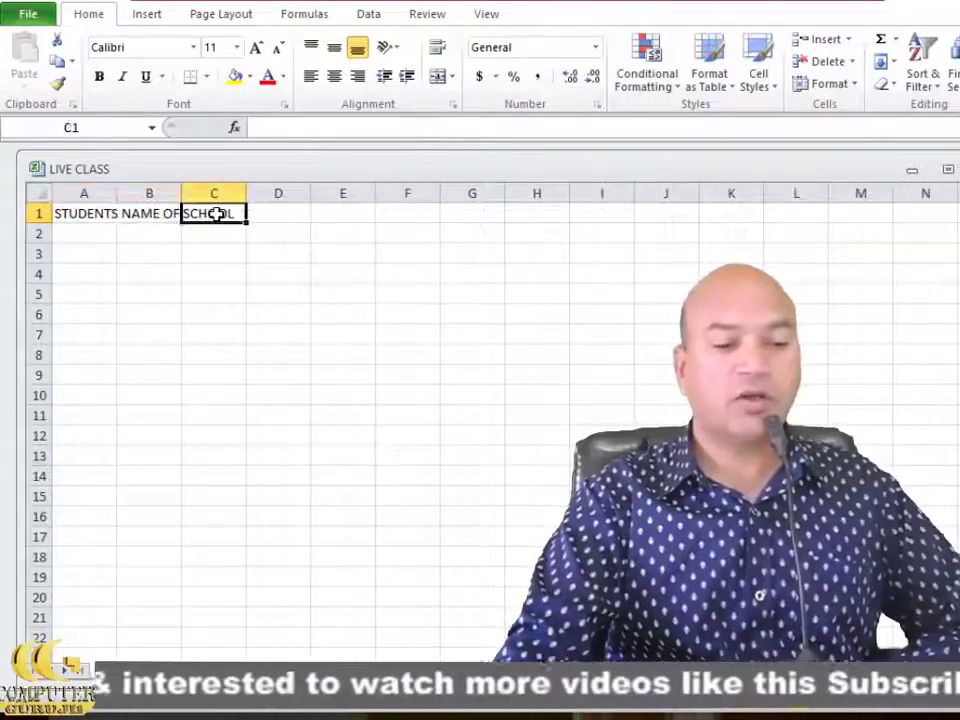
pyautogui.click(78, 214)
pyautogui.click(143, 214)
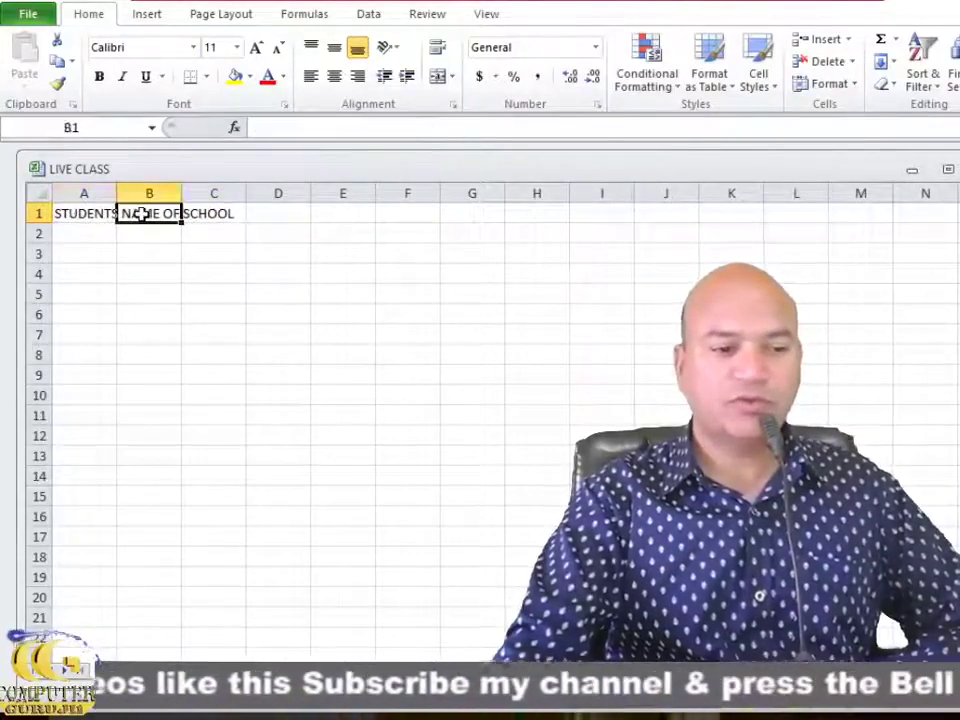
pyautogui.click(77, 214)
pyautogui.click(143, 214)
pyautogui.click(207, 222)
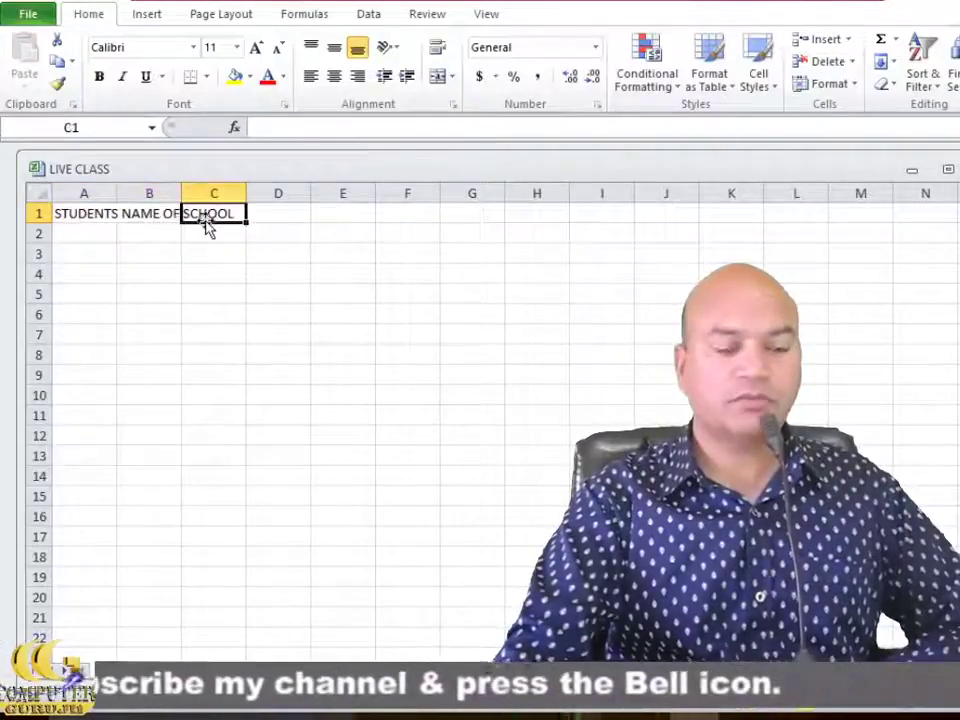
pyautogui.click(86, 216)
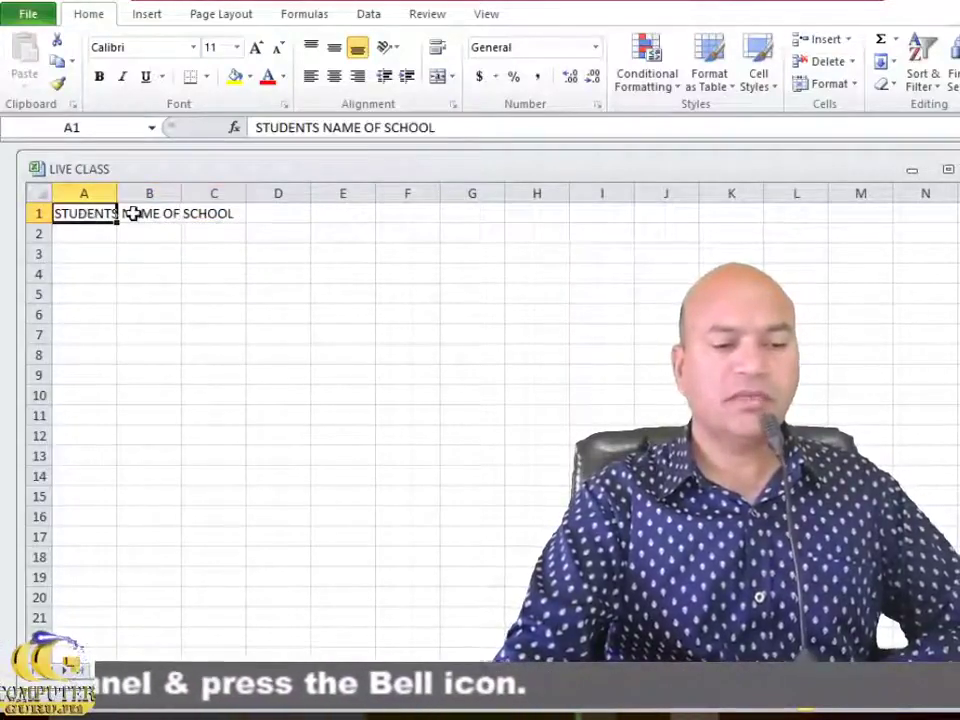
pyautogui.click(133, 214)
pyautogui.click(206, 216)
pyautogui.click(69, 216)
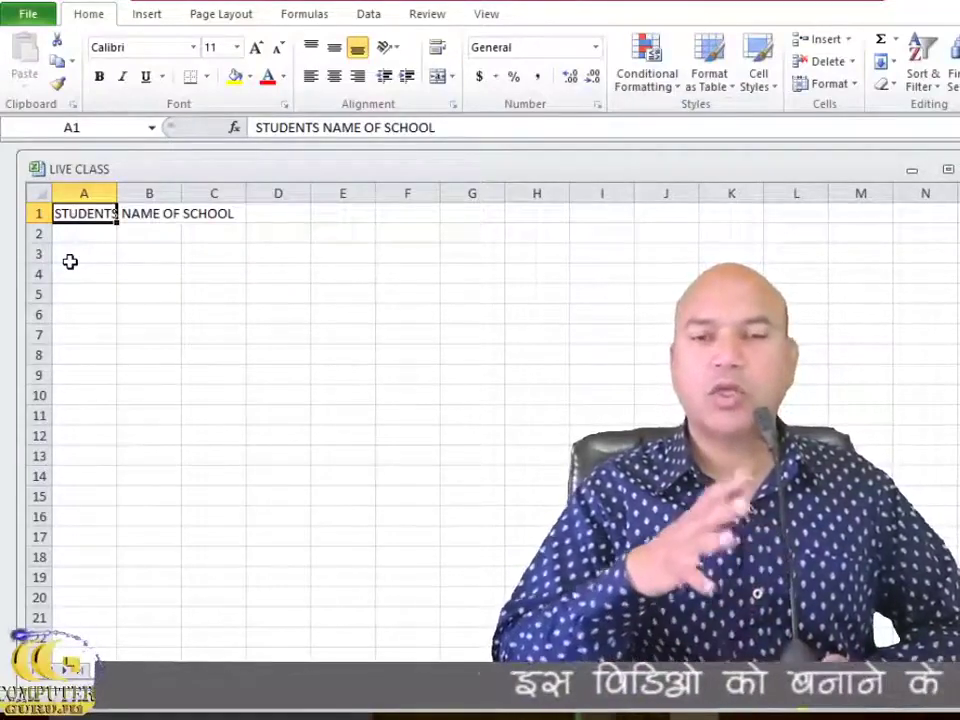
pyautogui.click(70, 261)
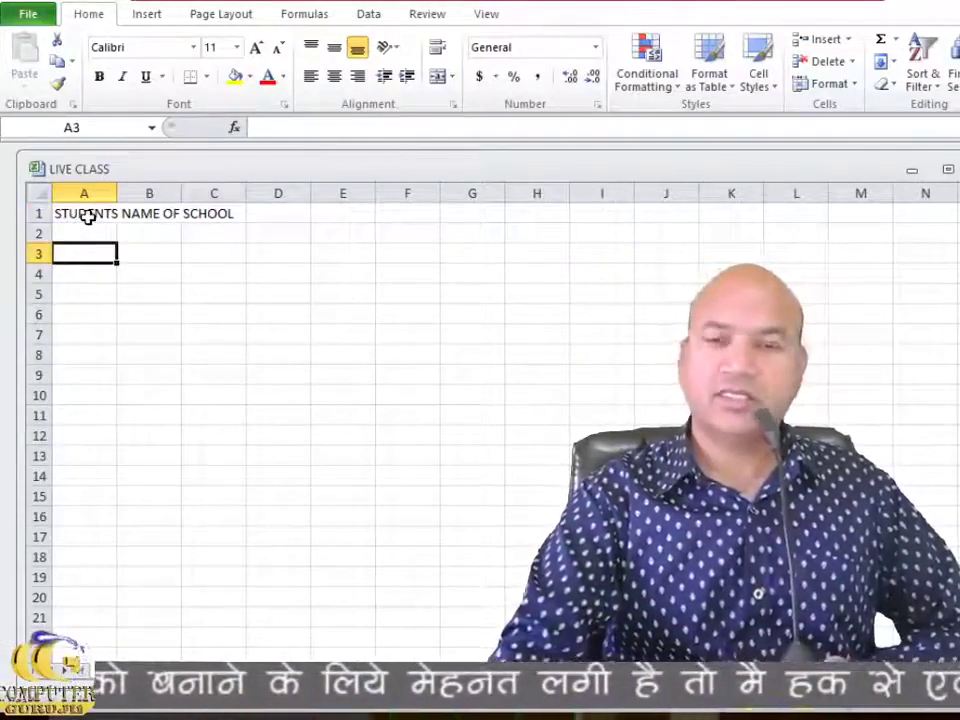
pyautogui.click(87, 215)
pyautogui.click(155, 218)
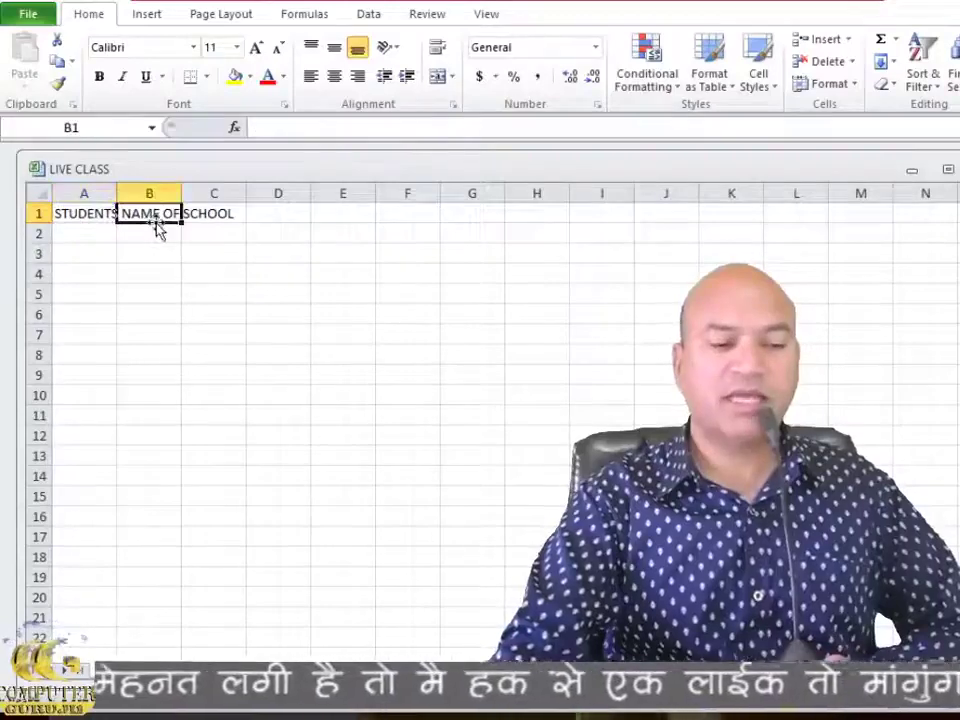
pyautogui.click(144, 292)
pyautogui.click(147, 232)
pyautogui.click(146, 212)
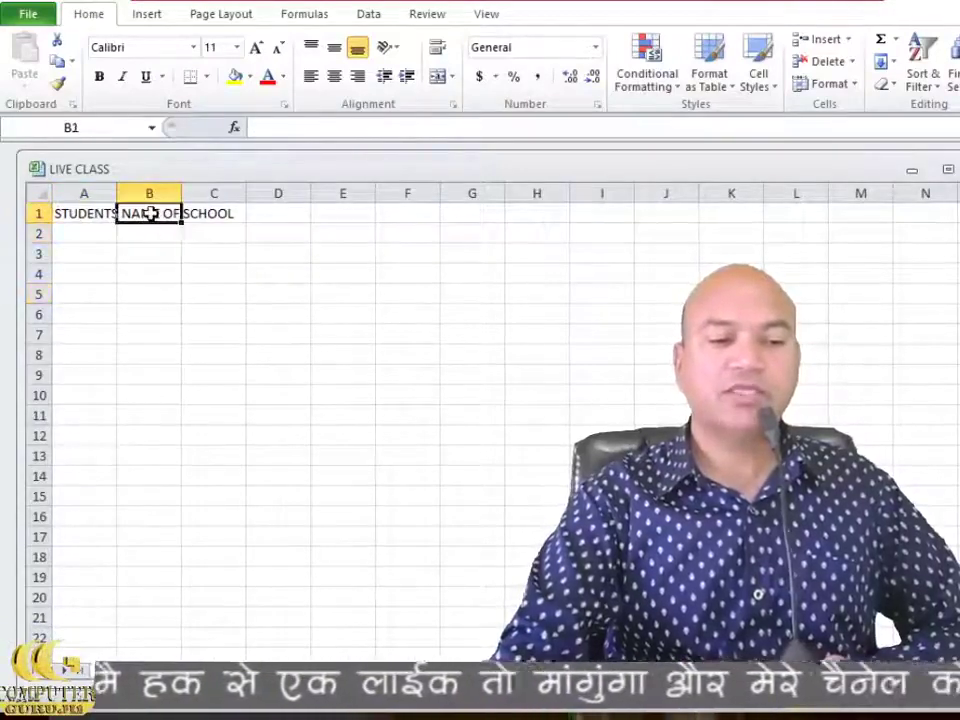
pyautogui.click(79, 214)
pyautogui.click(80, 251)
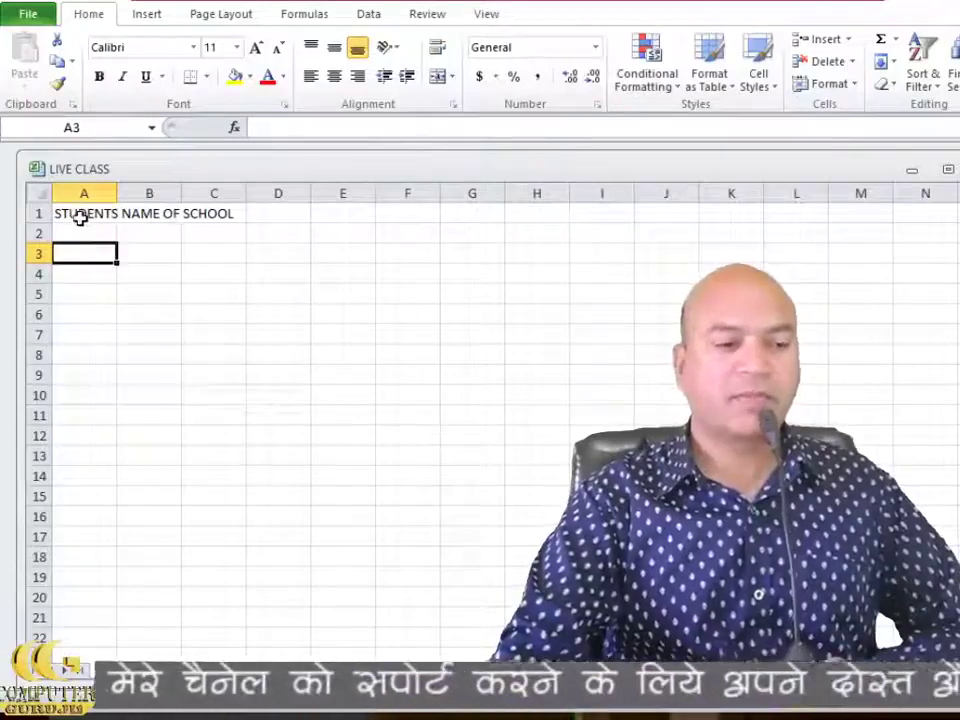
pyautogui.click(79, 217)
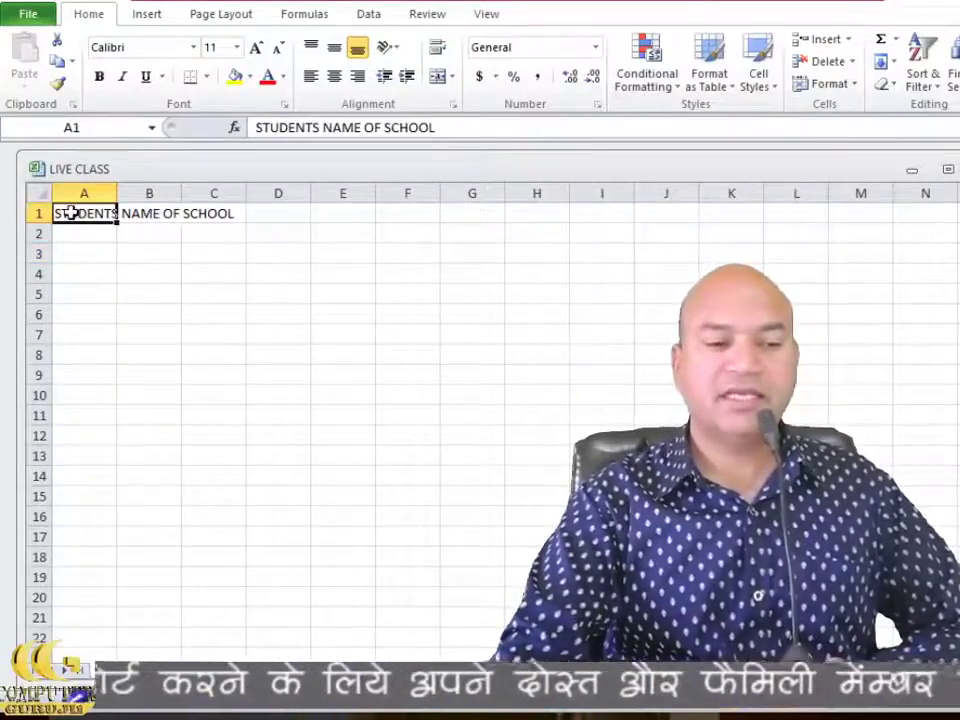
pyautogui.moveTo(126, 213); pyautogui.dragTo(203, 213)
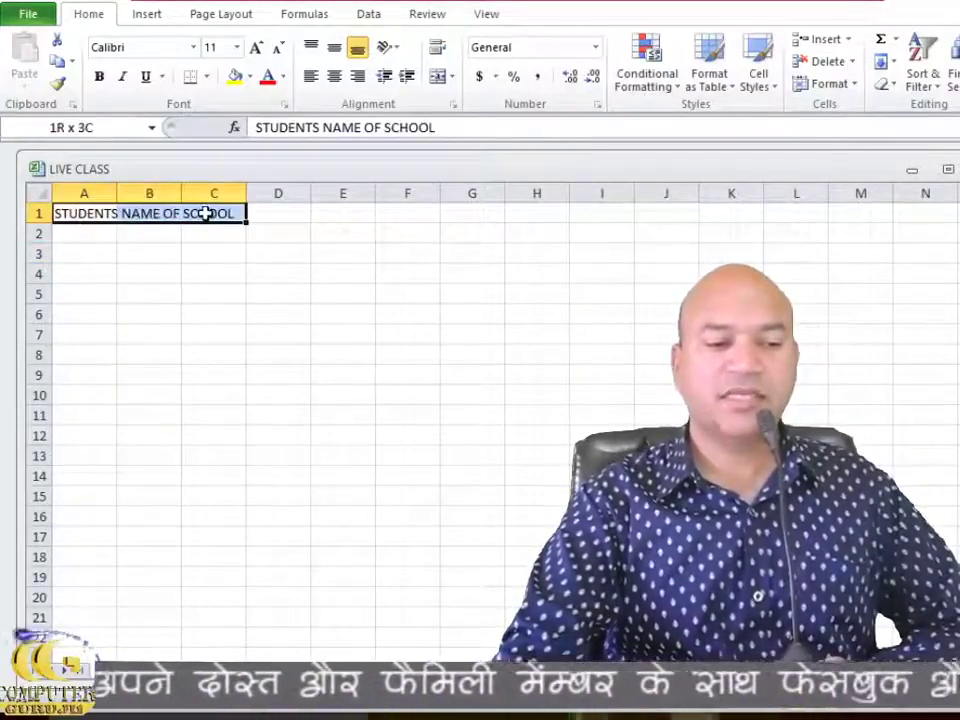
pyautogui.click(107, 252)
pyautogui.click(75, 233)
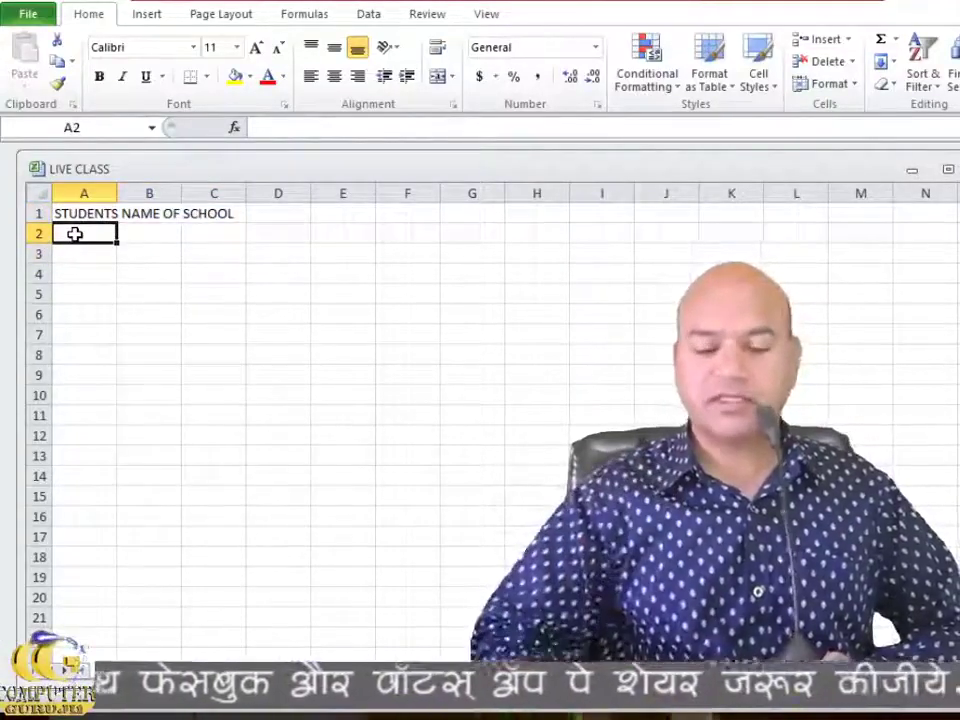
pyautogui.press('Return')
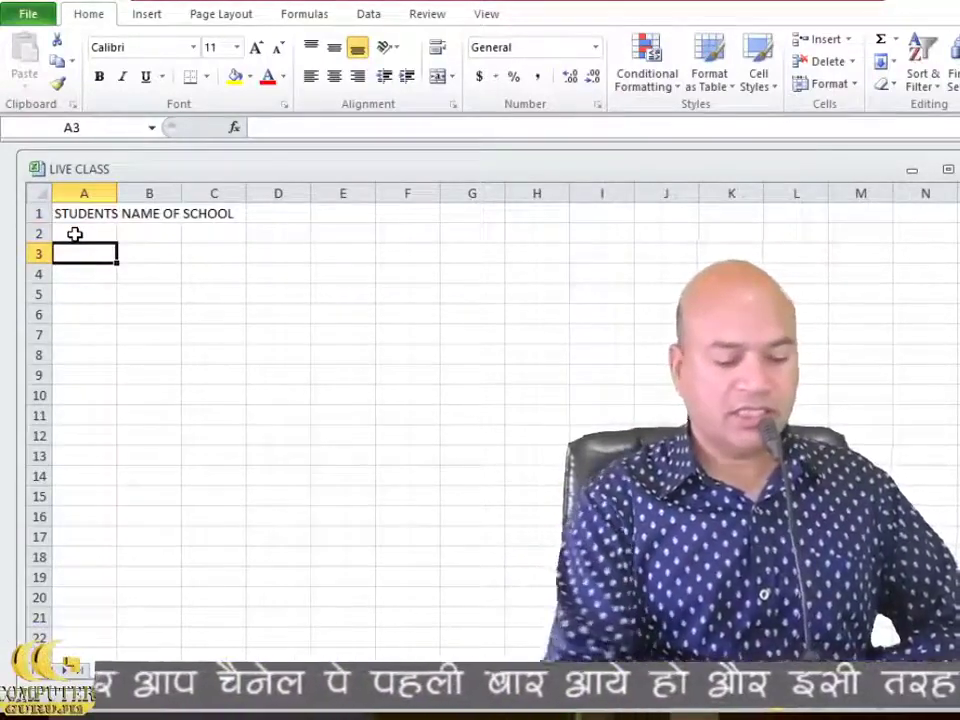
# - Type the headings ROLL NO., NAME, MOB NO, ADDRESS and MARKS across A3:E3
pyautogui.write('ROLL NO.')
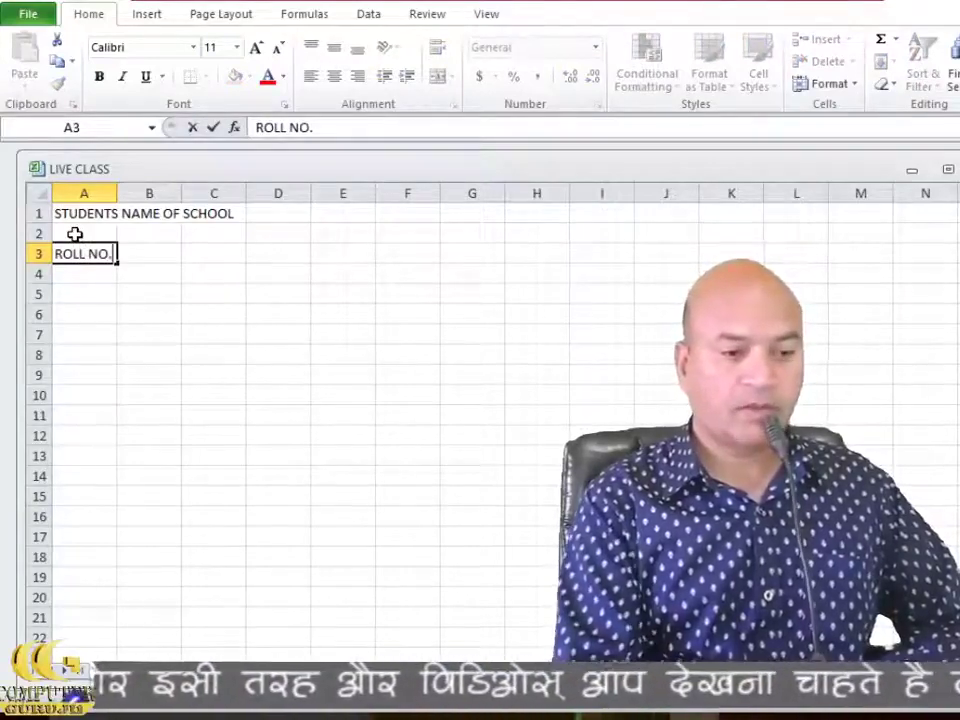
pyautogui.press('Tab')
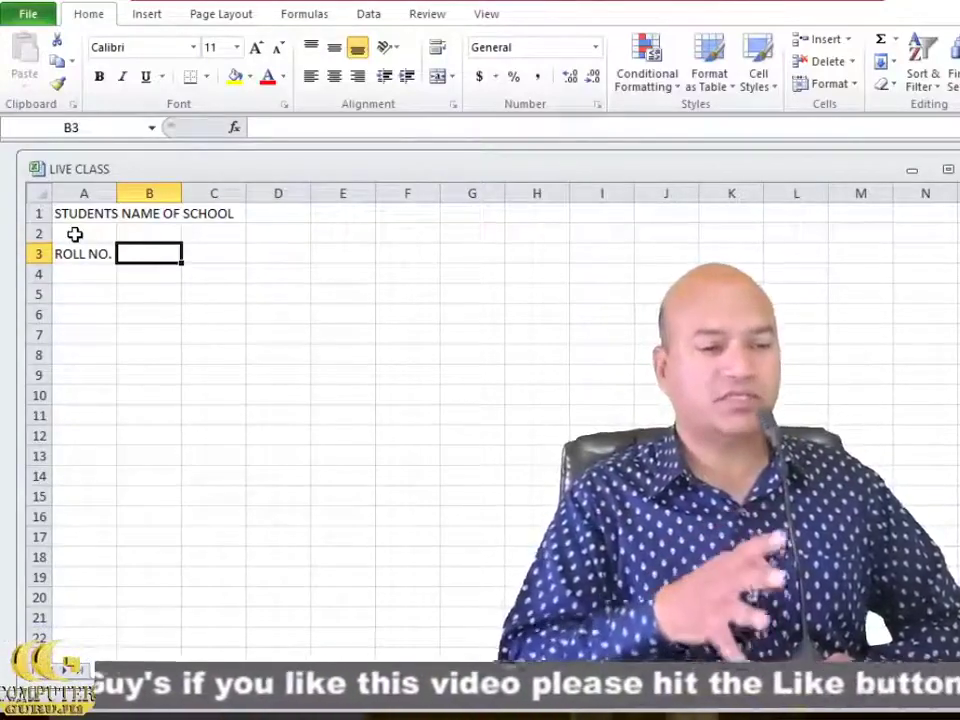
pyautogui.write('NA')
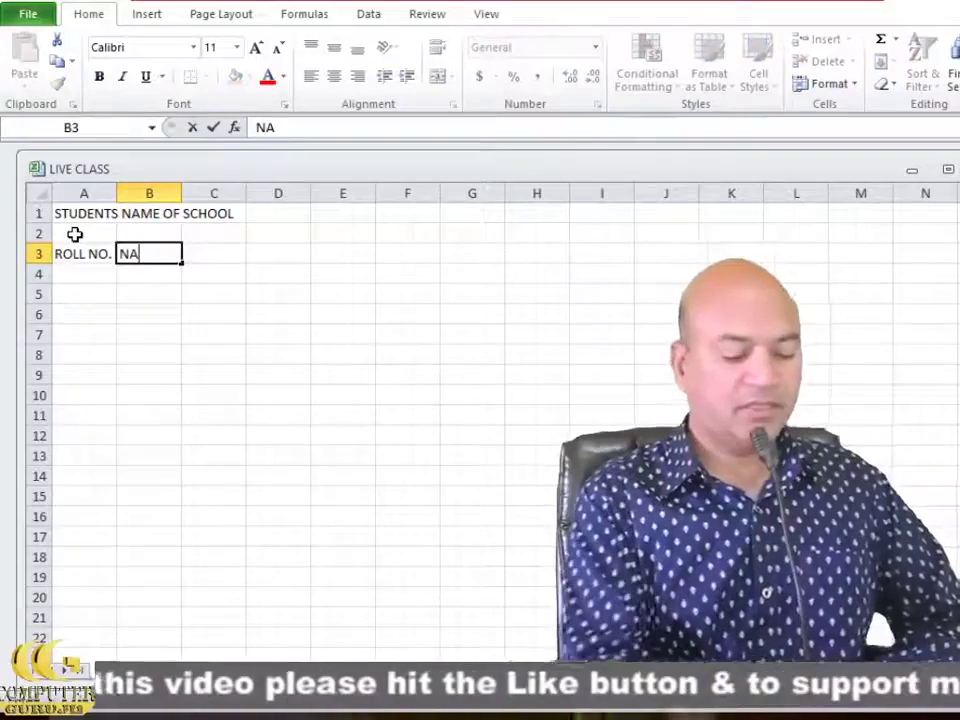
pyautogui.write('MR')
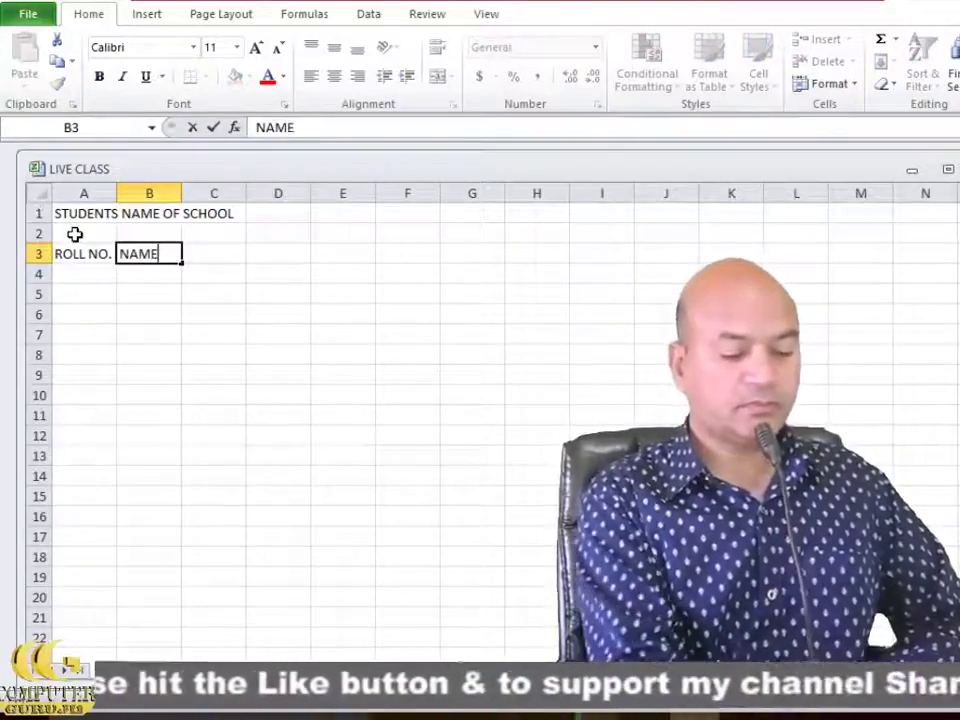
pyautogui.press('Tab')
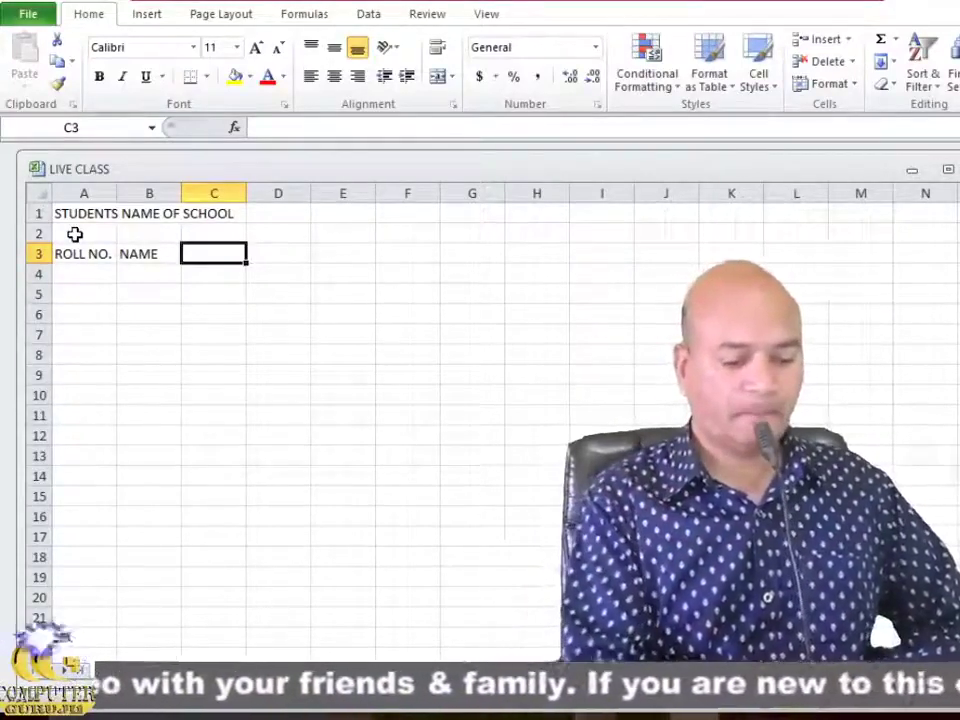
pyautogui.write('MOB NO')
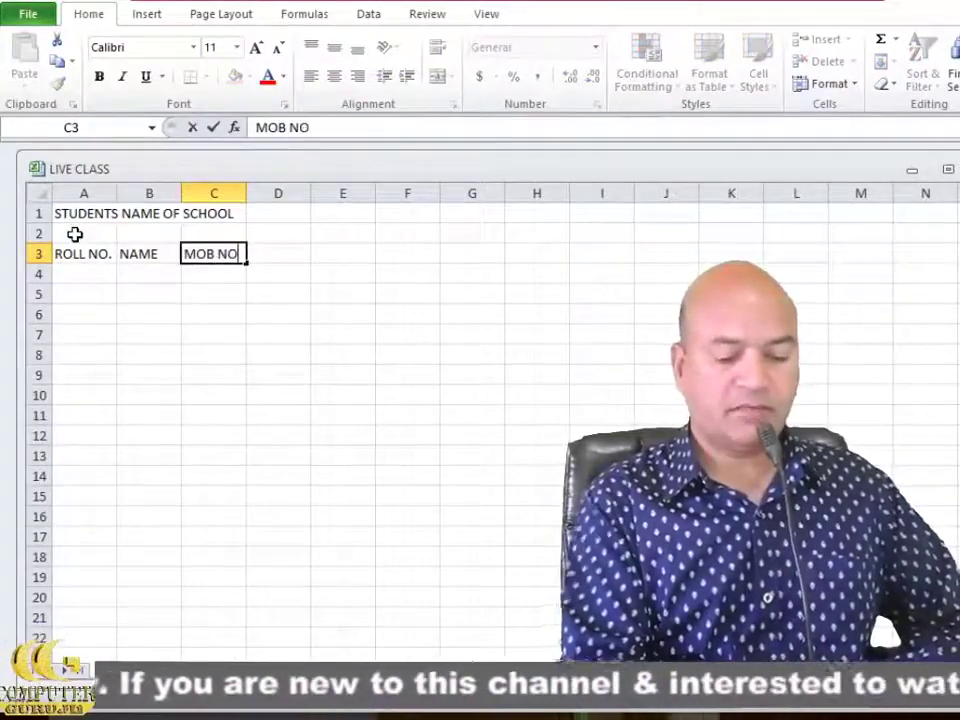
pyautogui.press('Tab')
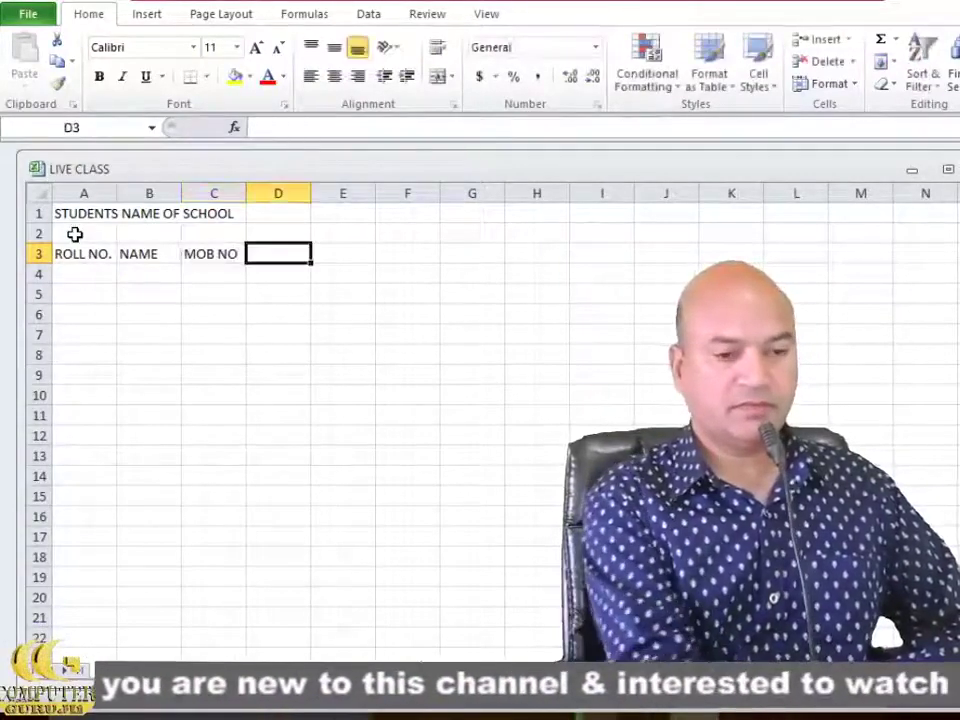
pyautogui.write('ADDRESS')
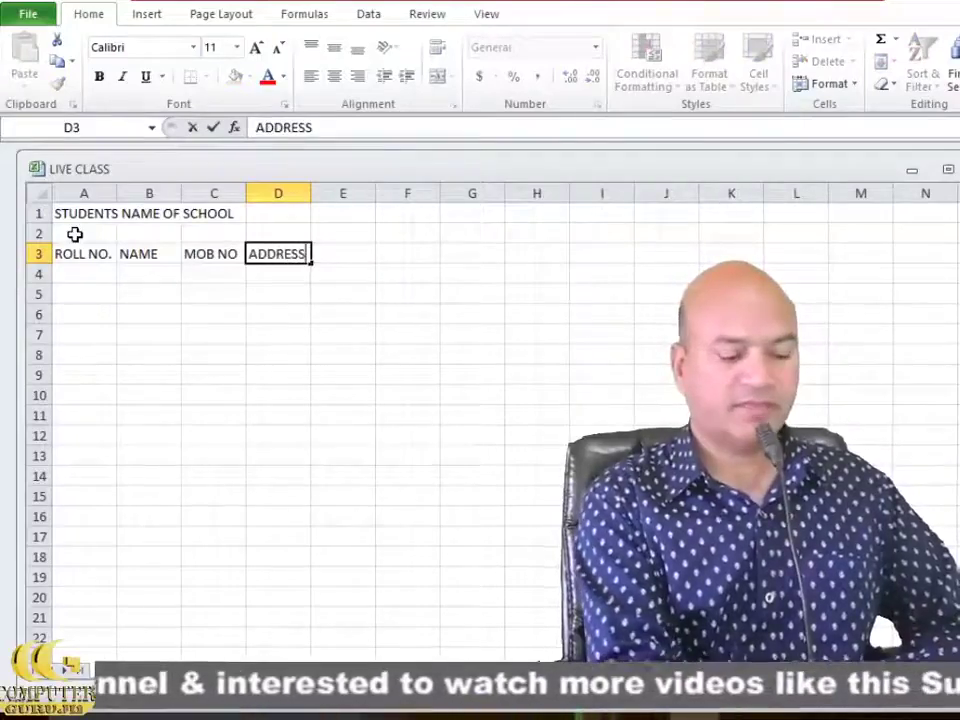
pyautogui.press('Tab')
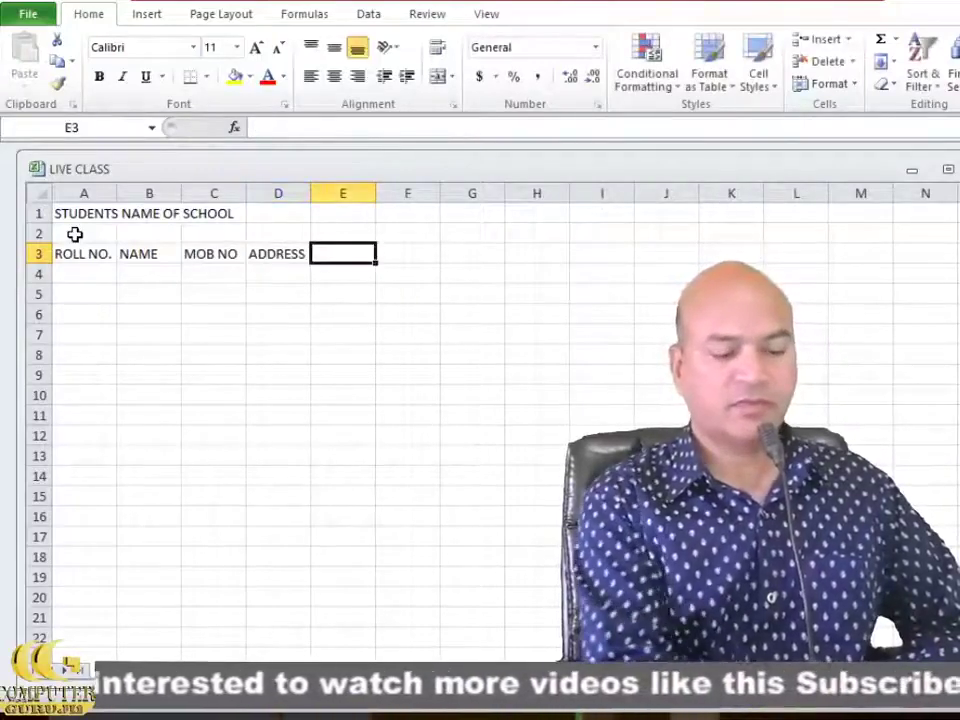
pyautogui.write('MAR')
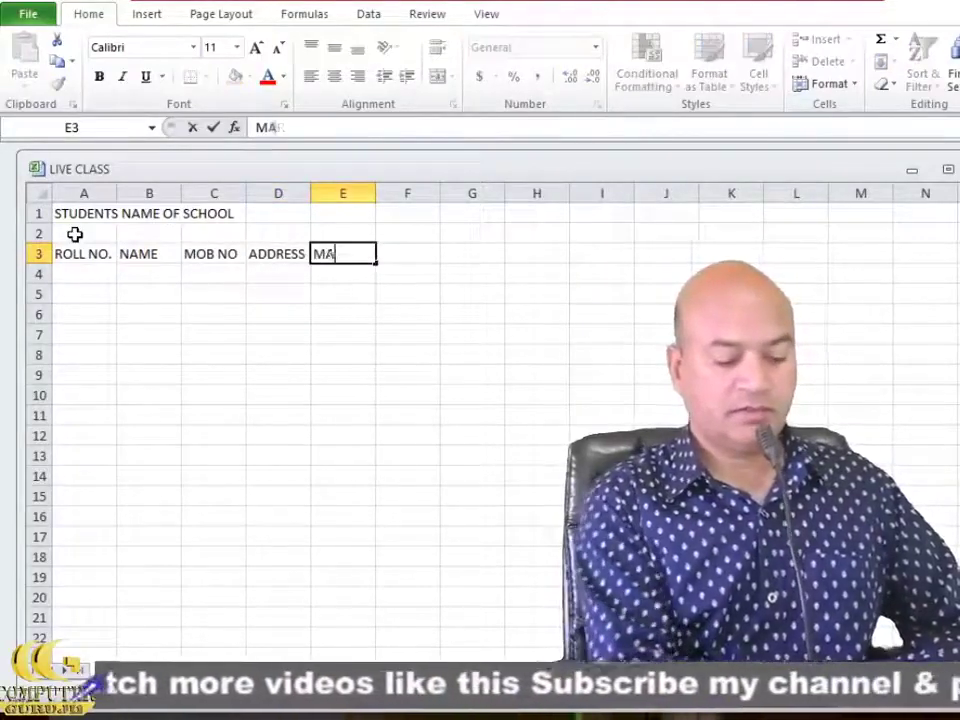
pyautogui.write('KS')
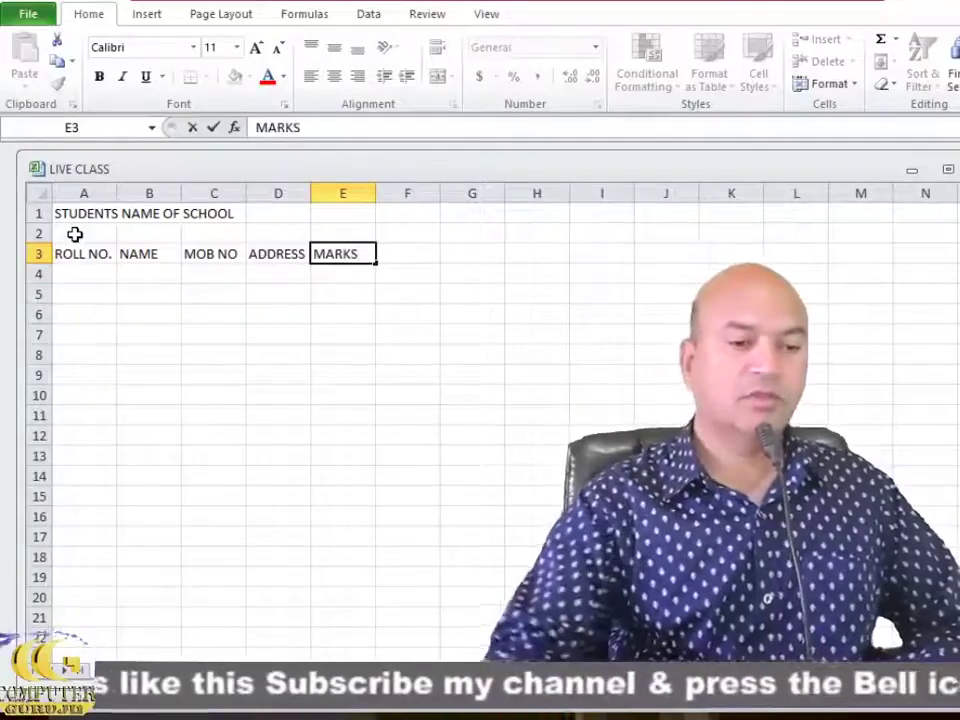
pyautogui.click(95, 253)
pyautogui.click(148, 253)
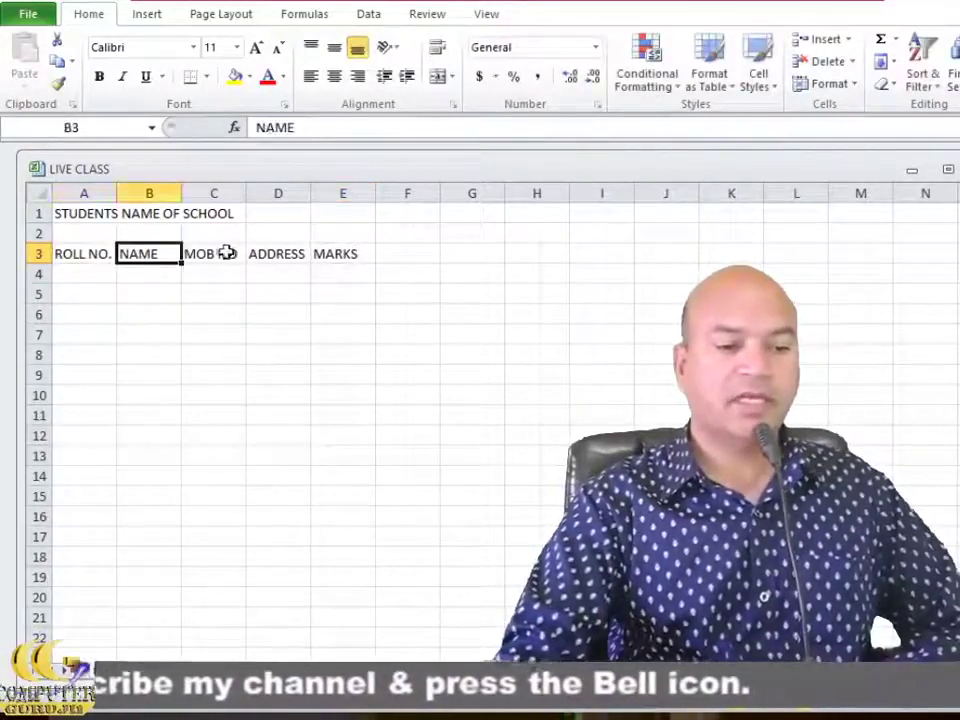
pyautogui.click(298, 254)
pyautogui.click(330, 254)
pyautogui.click(280, 254)
pyautogui.click(210, 254)
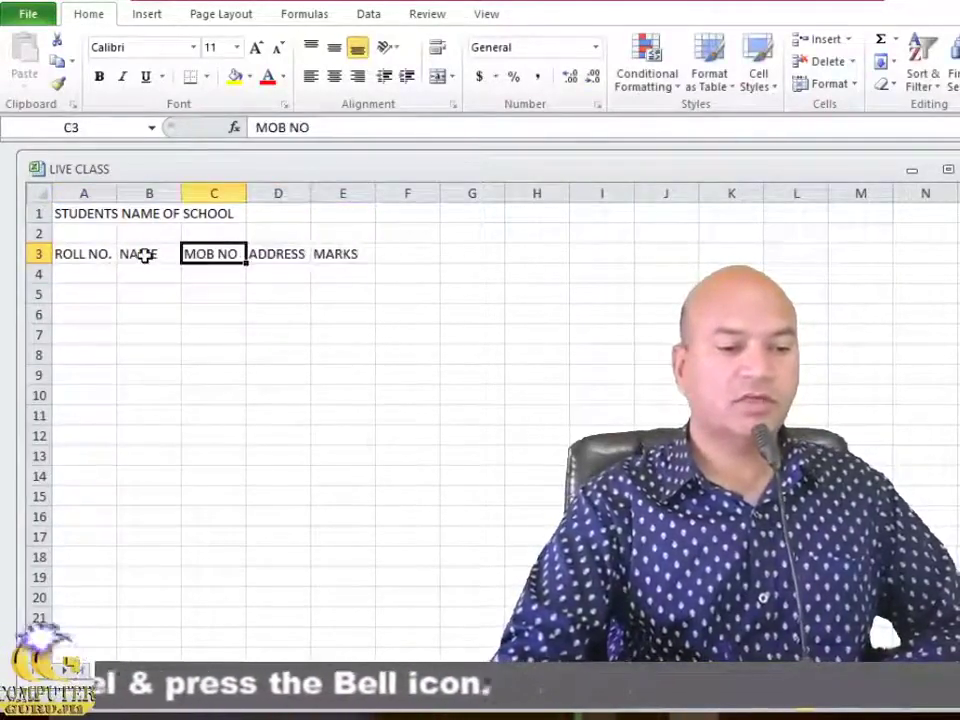
pyautogui.click(148, 254)
pyautogui.click(73, 253)
pyautogui.click(141, 253)
pyautogui.click(215, 254)
pyautogui.click(285, 254)
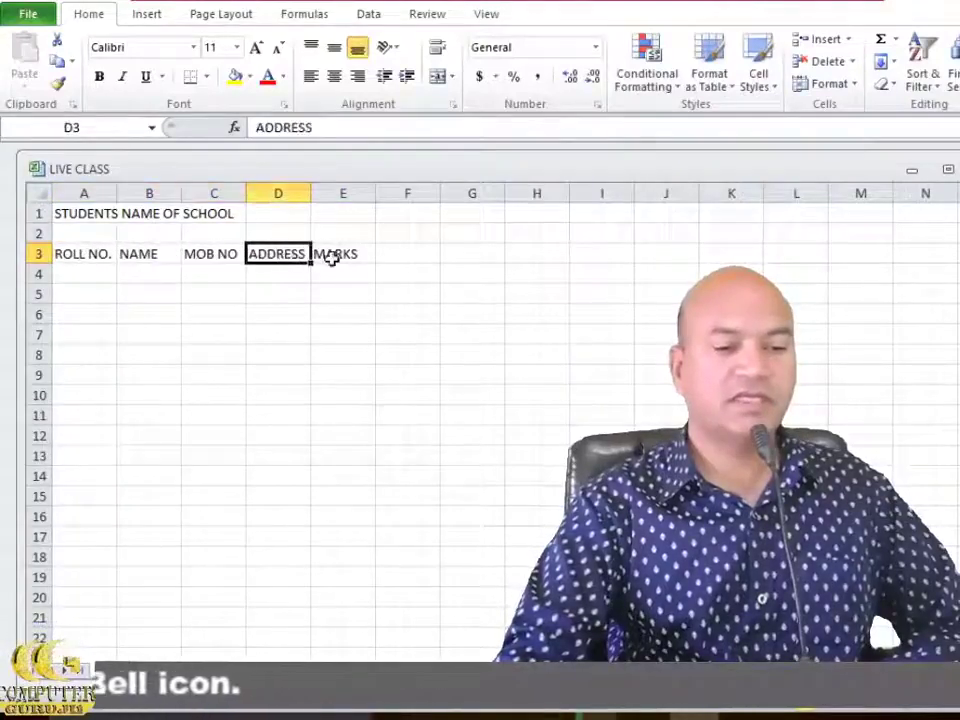
pyautogui.click(335, 256)
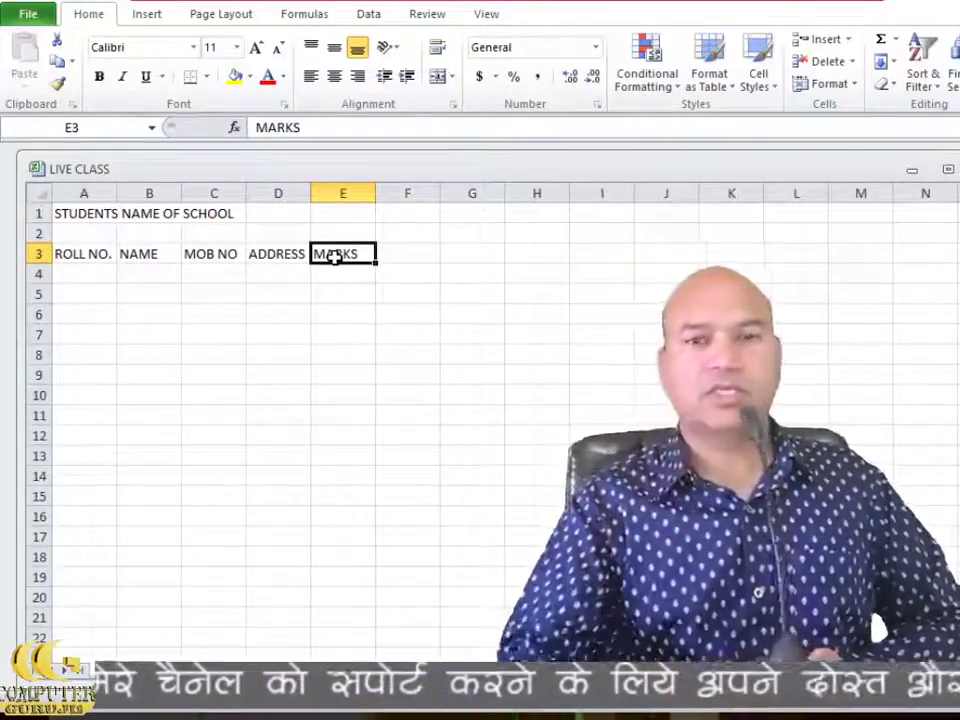
pyautogui.click(71, 213)
pyautogui.click(190, 214)
pyautogui.click(125, 330)
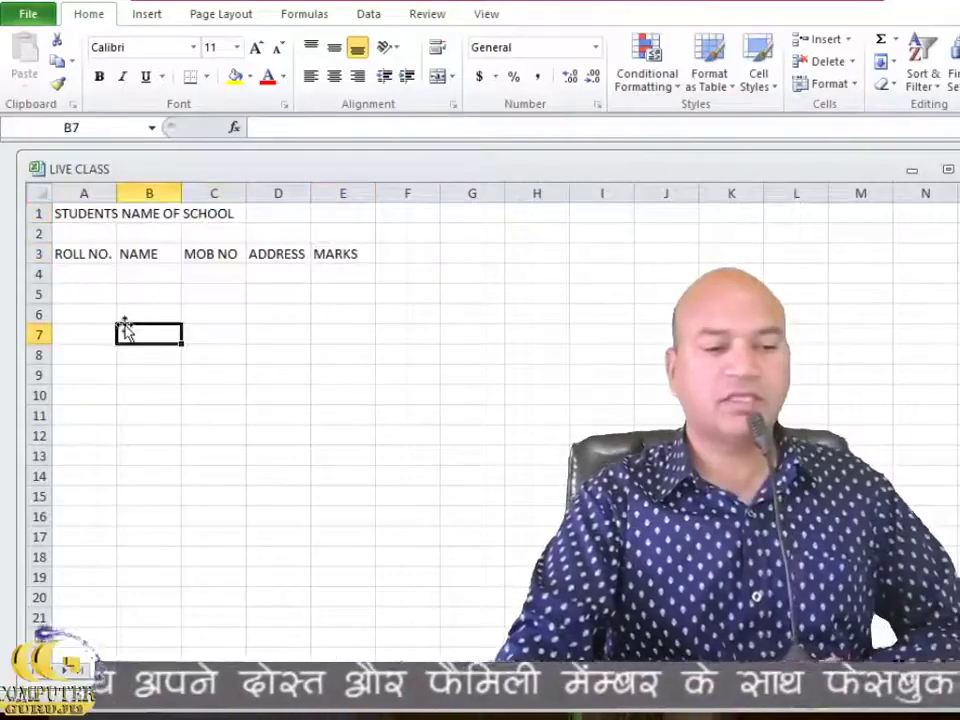
pyautogui.click(98, 214)
pyautogui.click(140, 394)
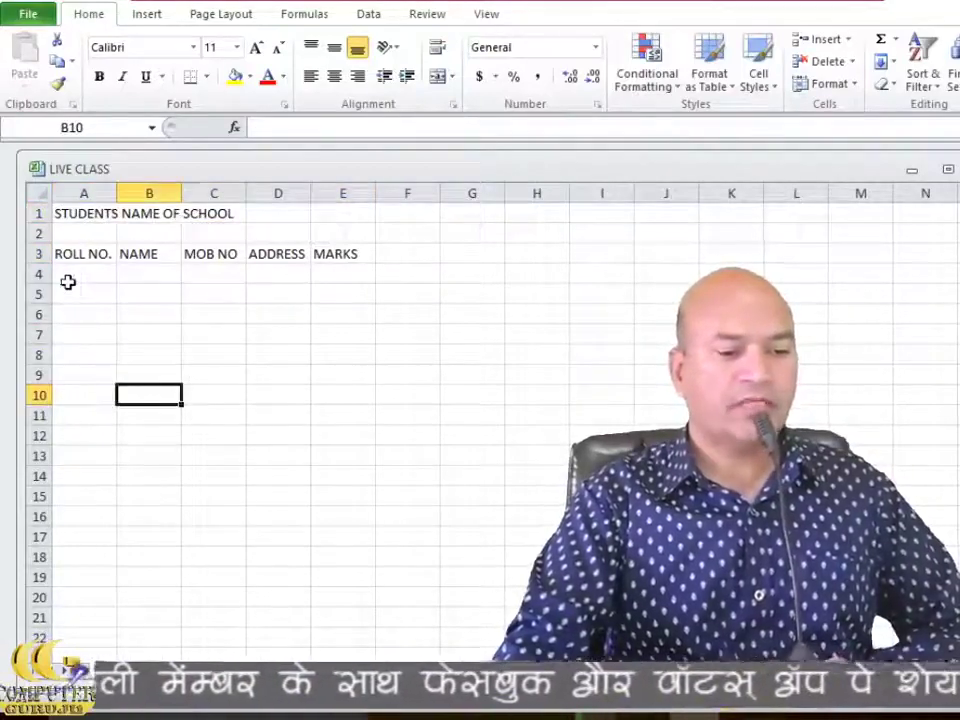
pyautogui.click(72, 280)
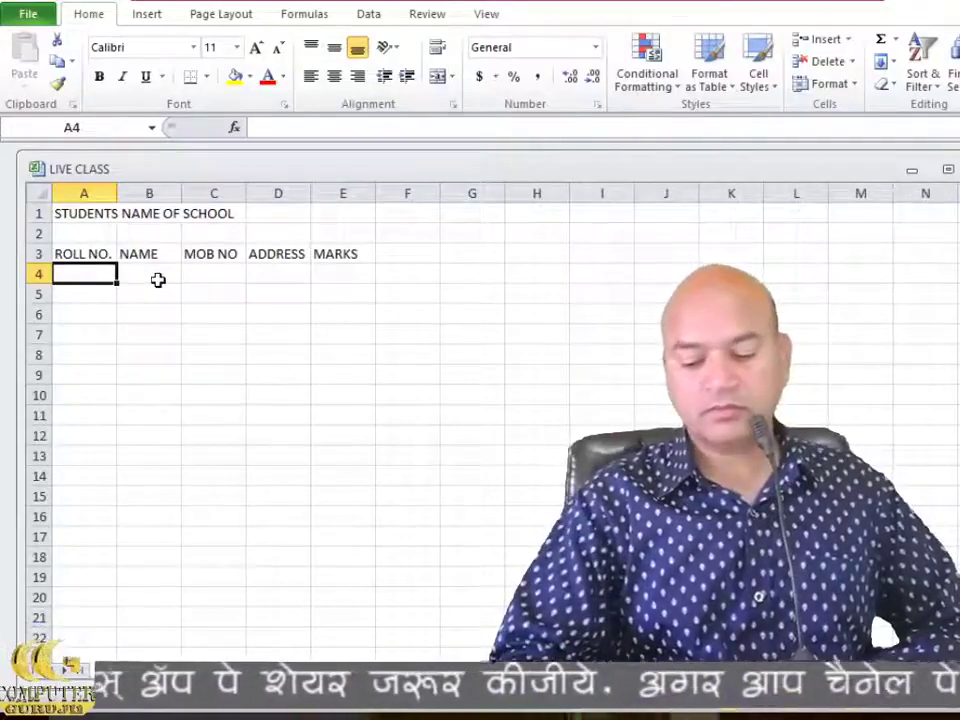
# - Fill row 4 with roll number 1011, the student's name, mobile number, address abc and marks 89
pyautogui.write('1011')
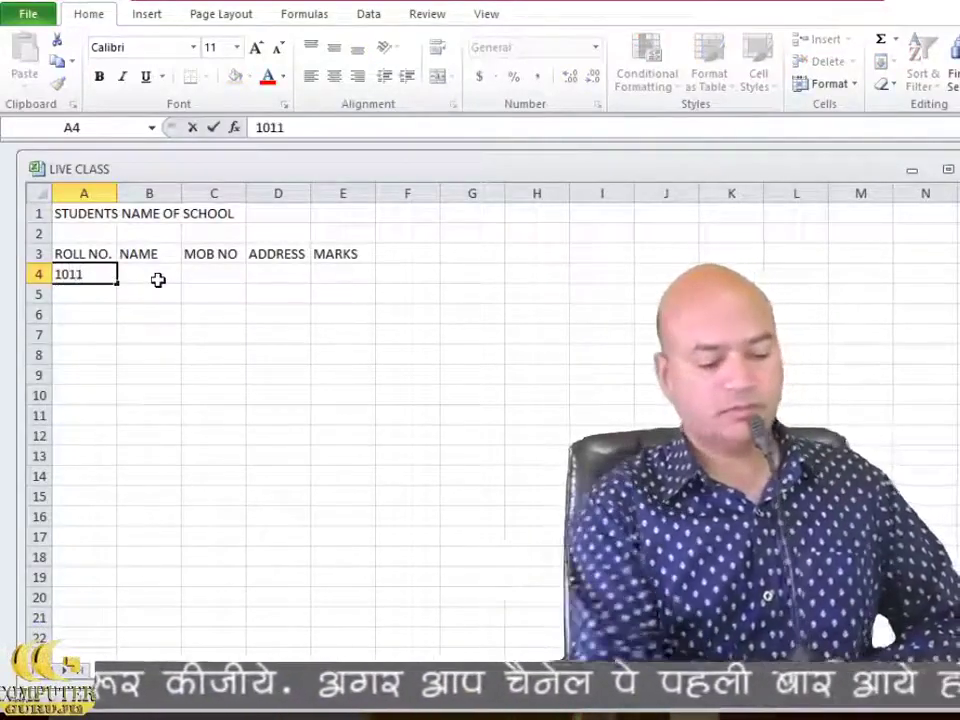
pyautogui.click(158, 280)
pyautogui.write('AJay')
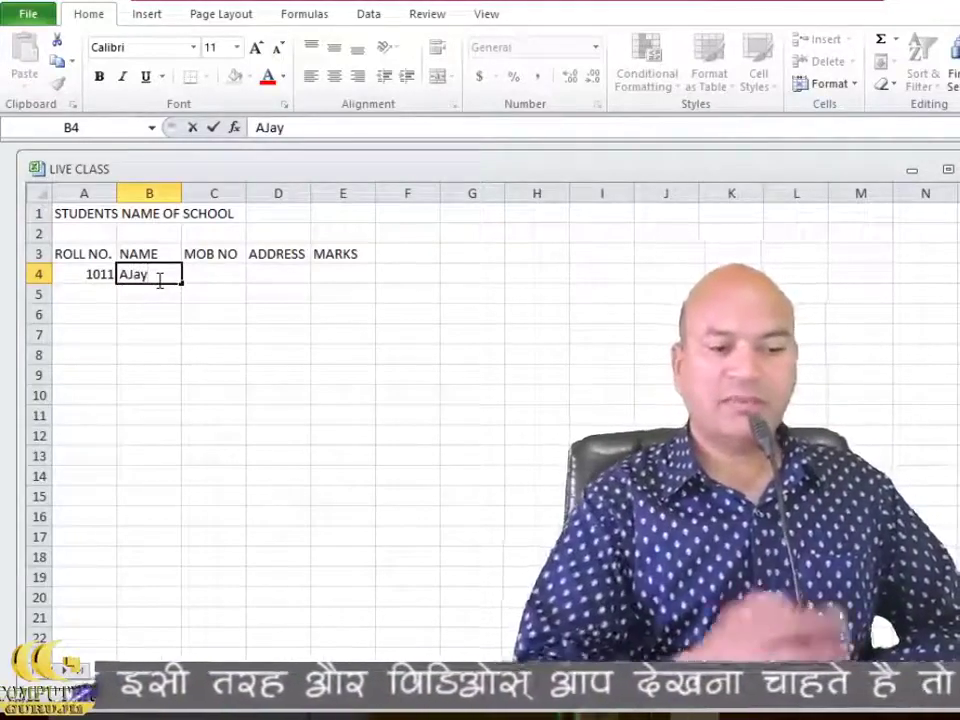
pyautogui.press('Tab')
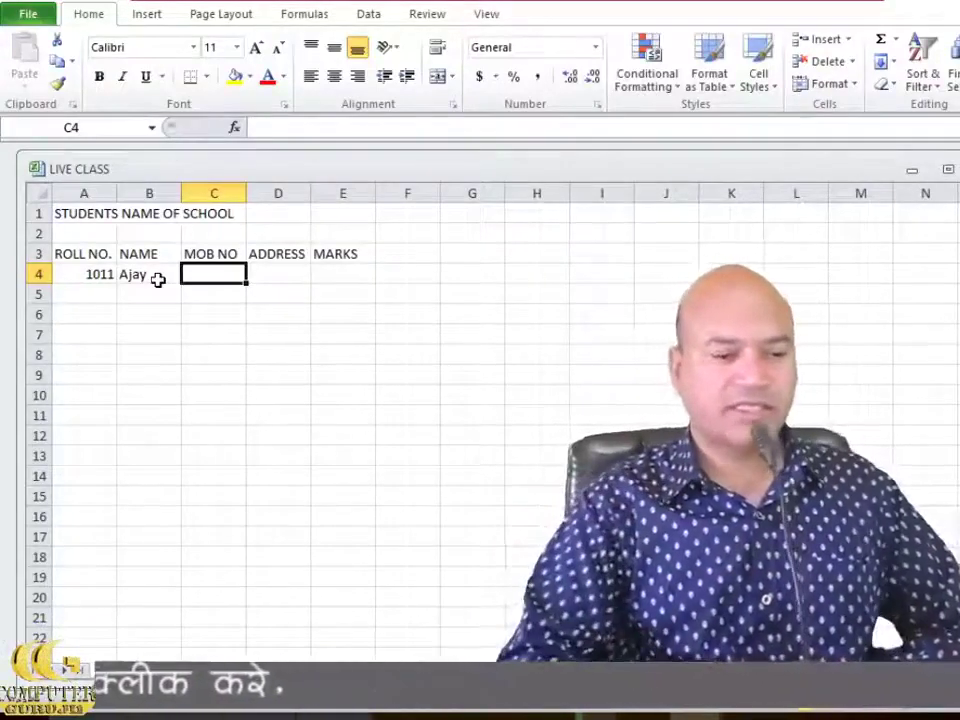
pyautogui.write('98987878')
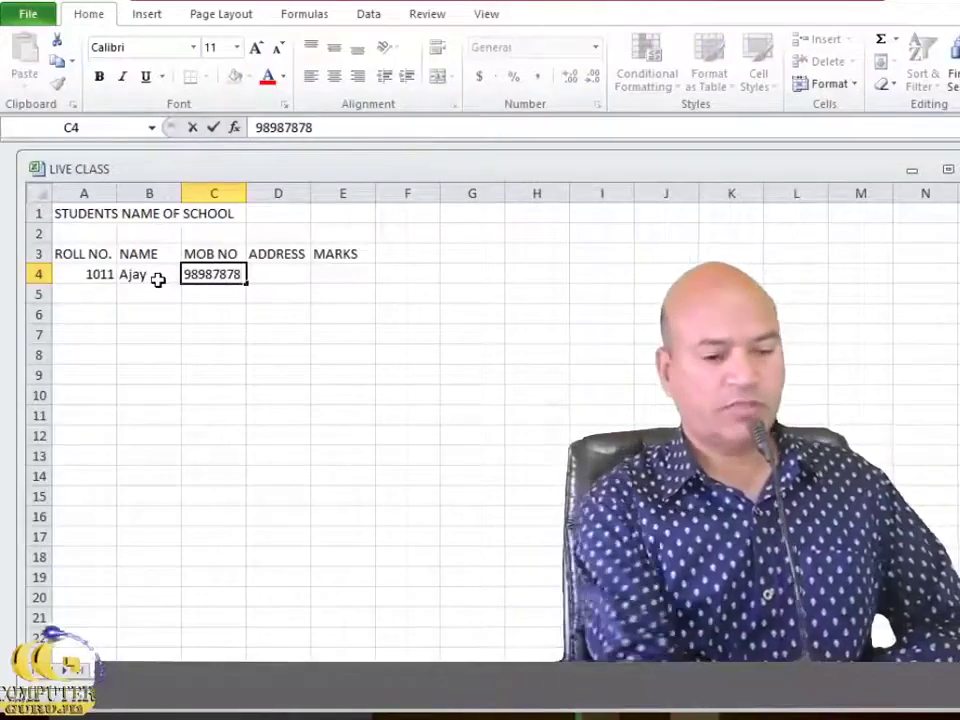
pyautogui.press('Tab')
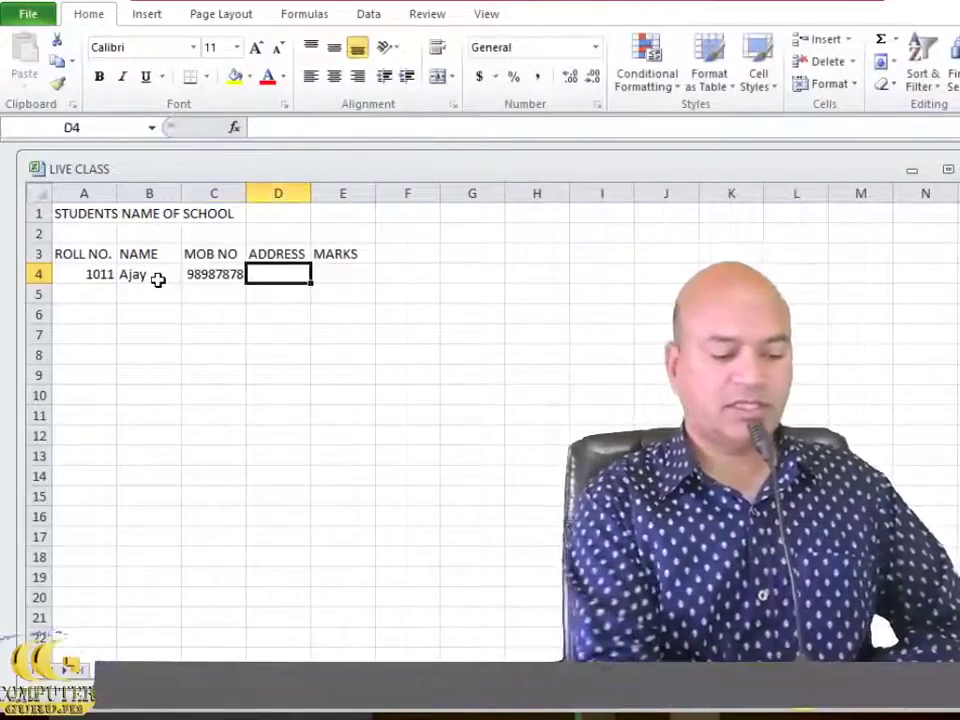
pyautogui.write('abc')
pyautogui.press('Tab')
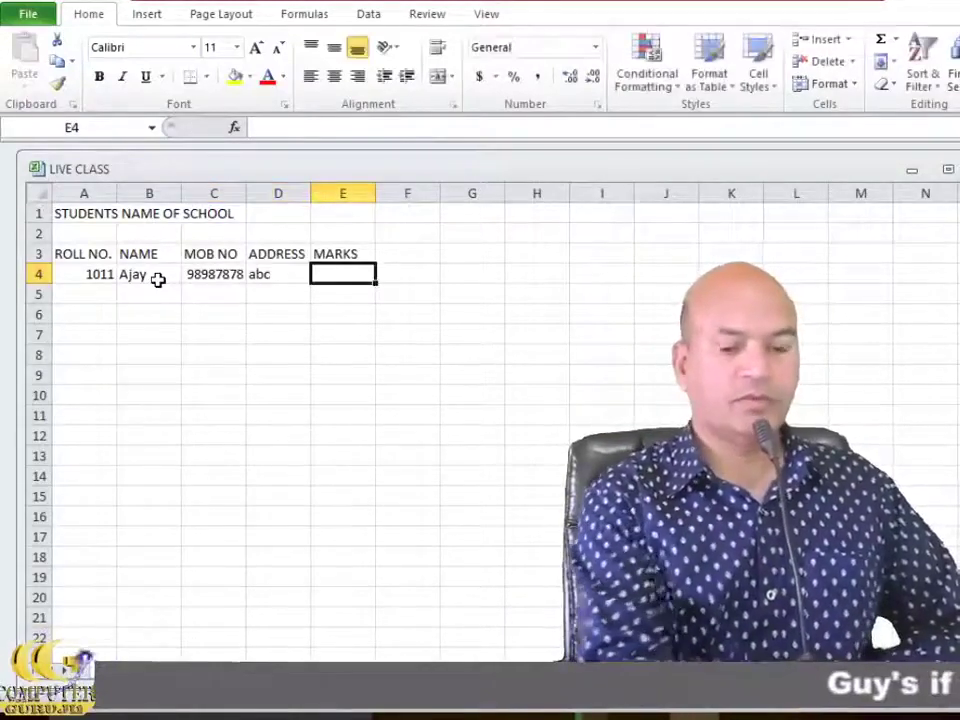
pyautogui.write('8')
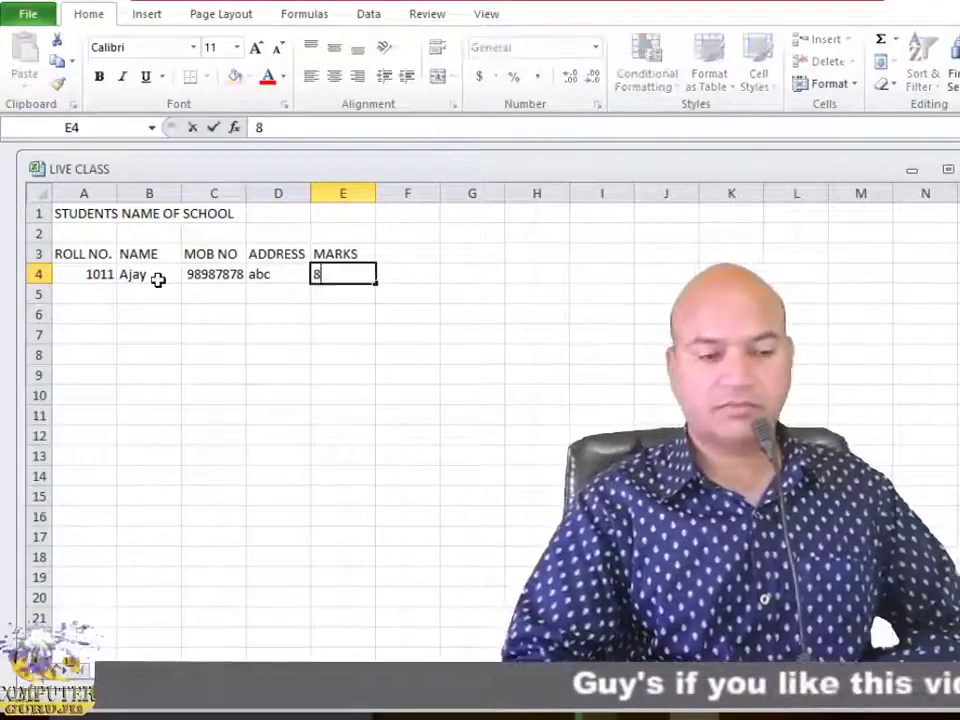
pyautogui.write('9')
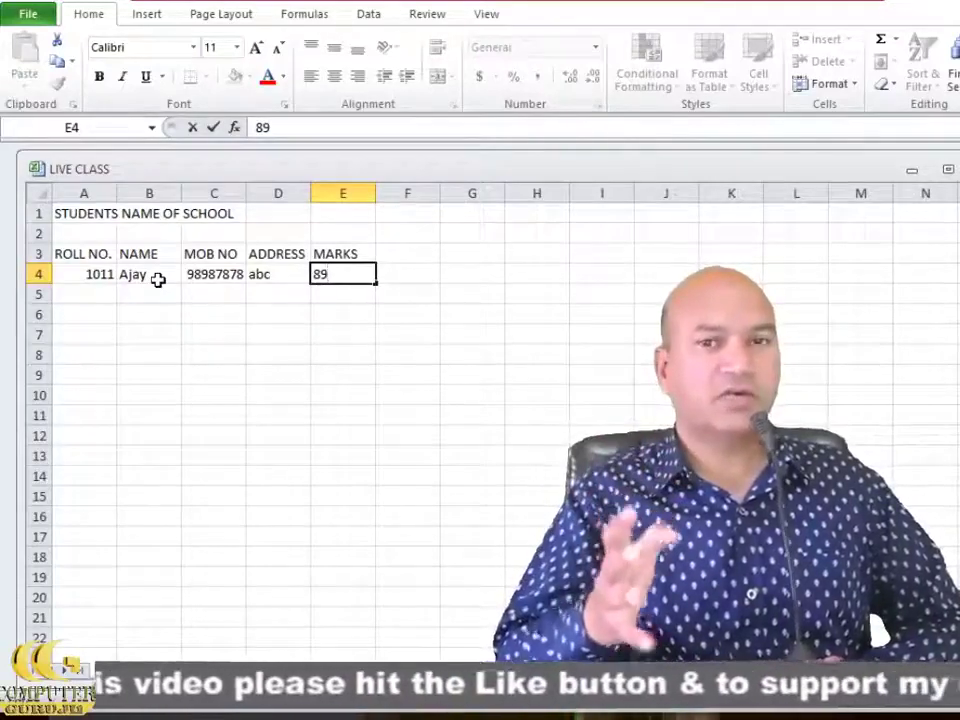
pyautogui.press('Tab')
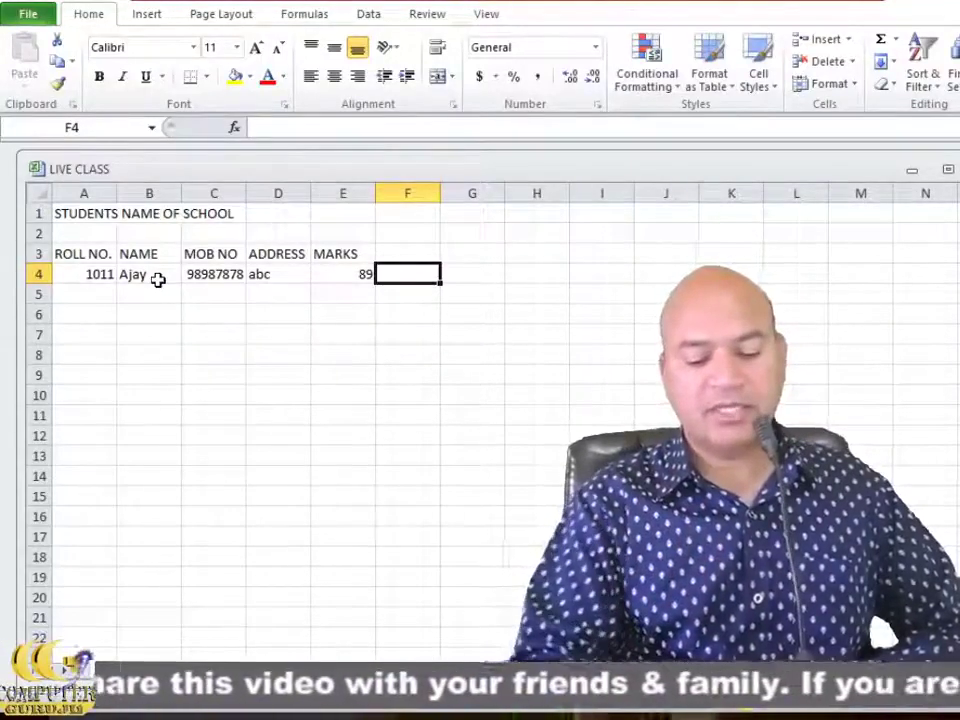
pyautogui.press('Return')
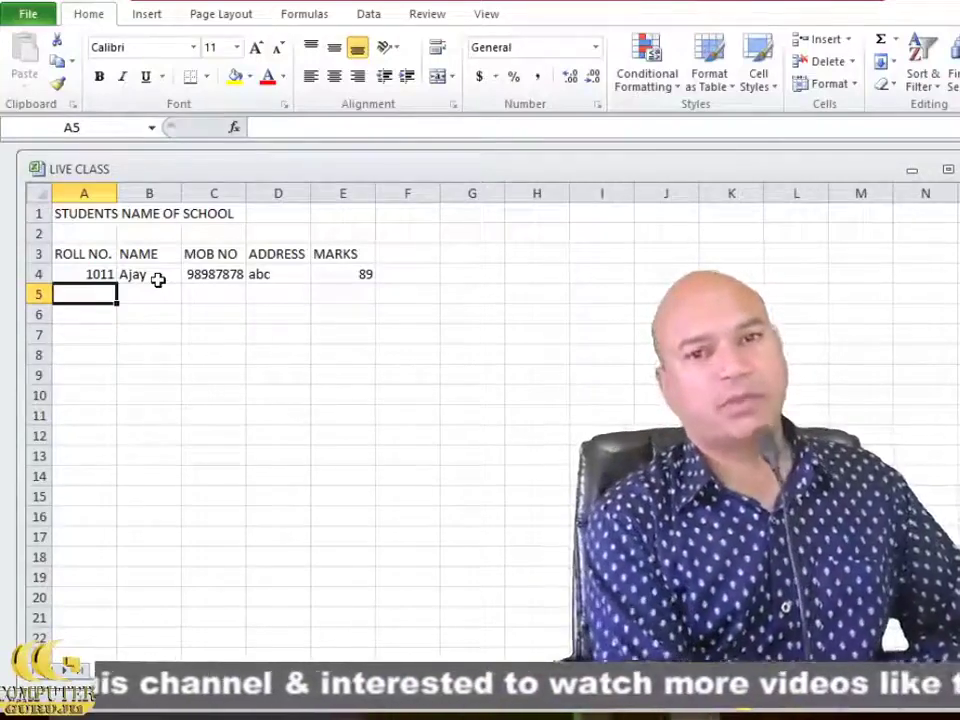
# - Fill row 5 with roll number 1102, the second student's name, mobile number, address xyz and marks 99
pyautogui.write('1')
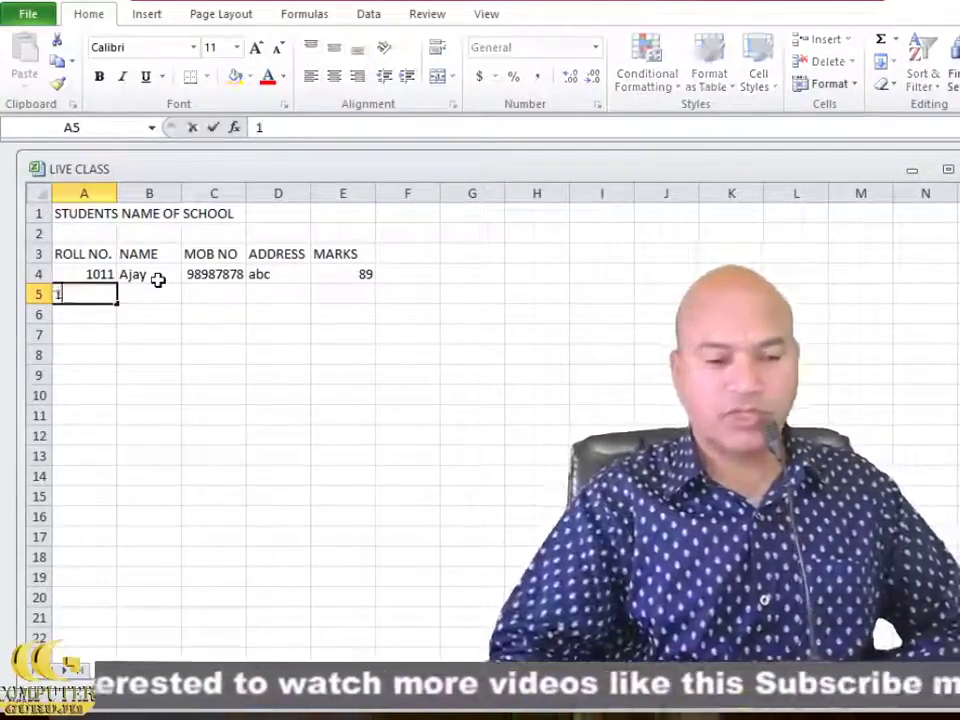
pyautogui.write('102')
pyautogui.press('Tab')
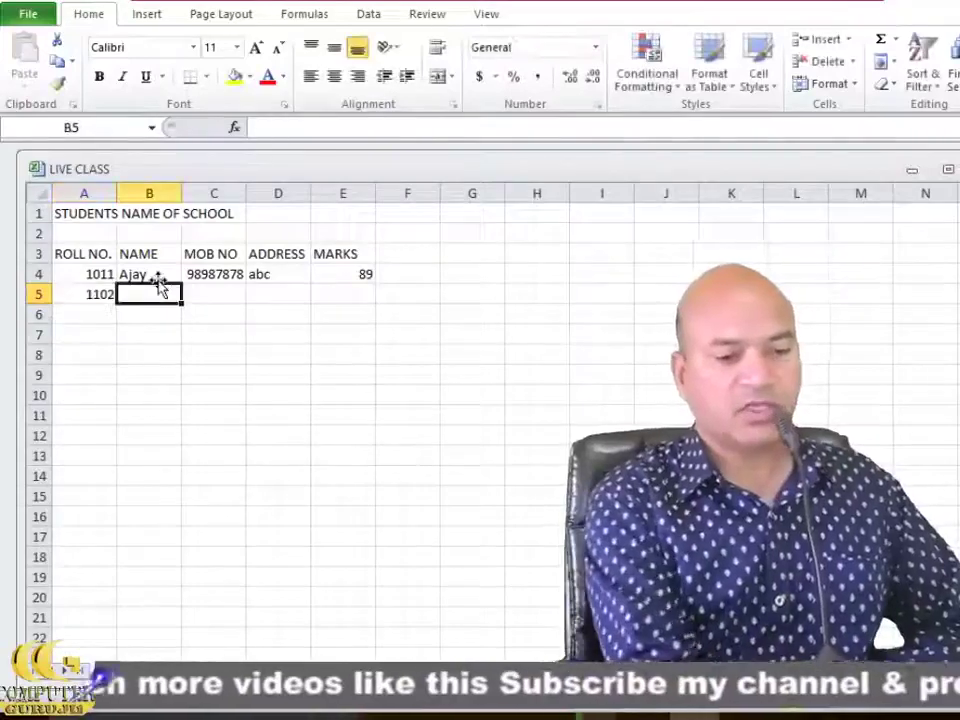
pyautogui.write('pal')
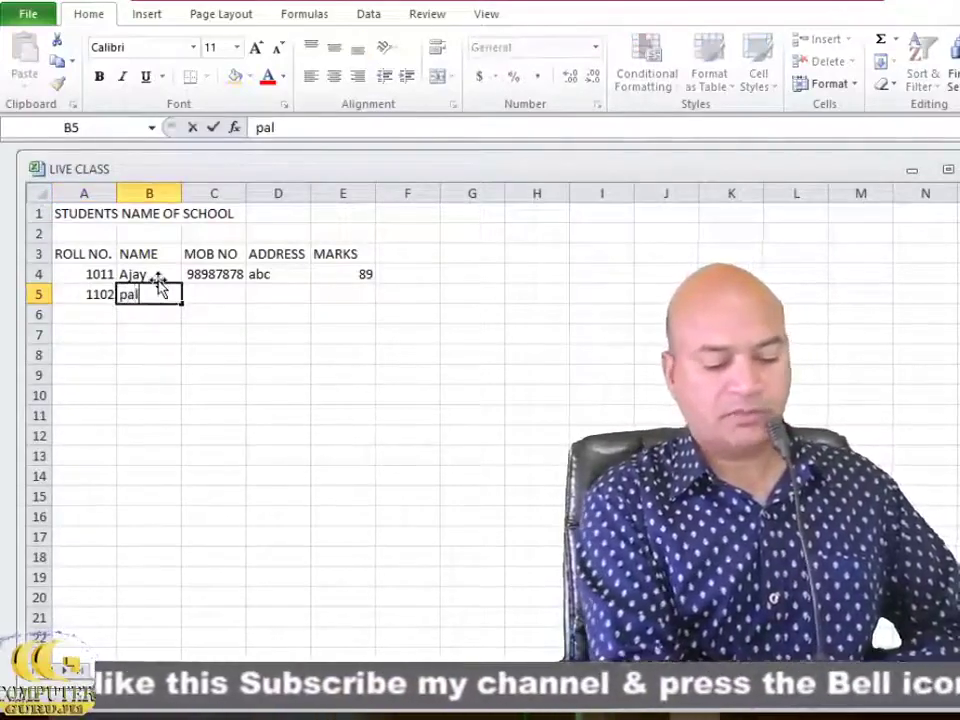
pyautogui.press('Tab')
pyautogui.write('9878')
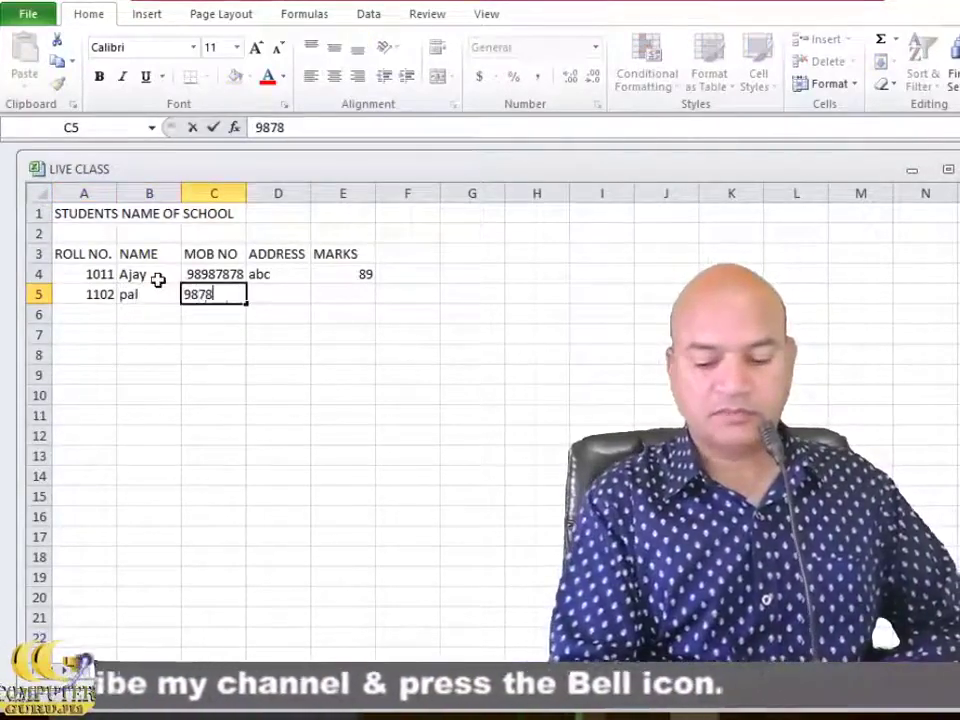
pyautogui.write('7878')
pyautogui.press('Tab')
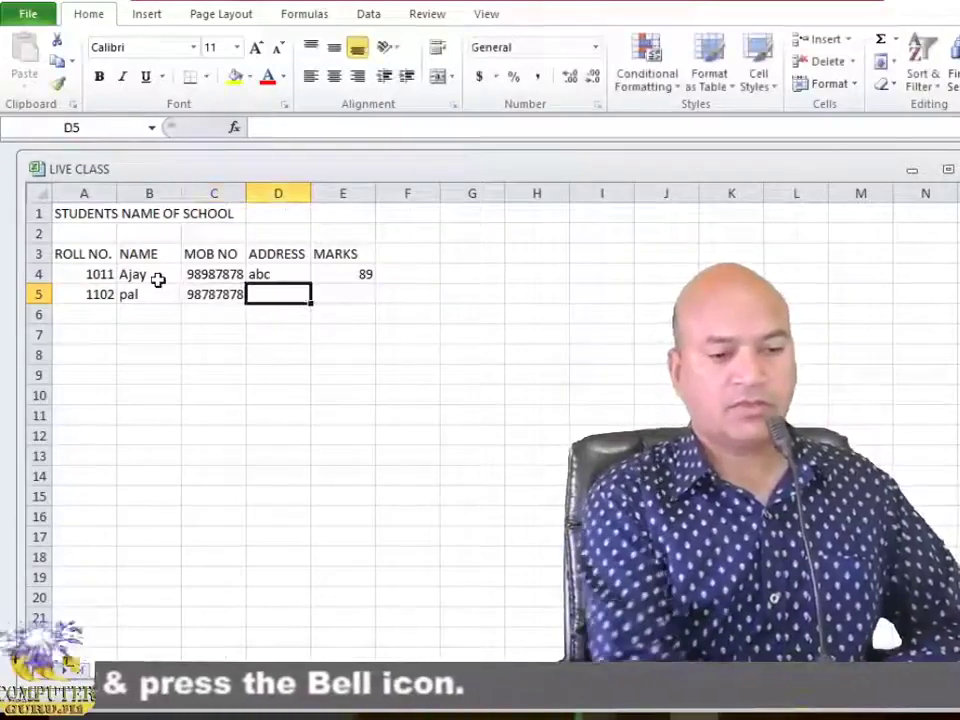
pyautogui.write('xyz')
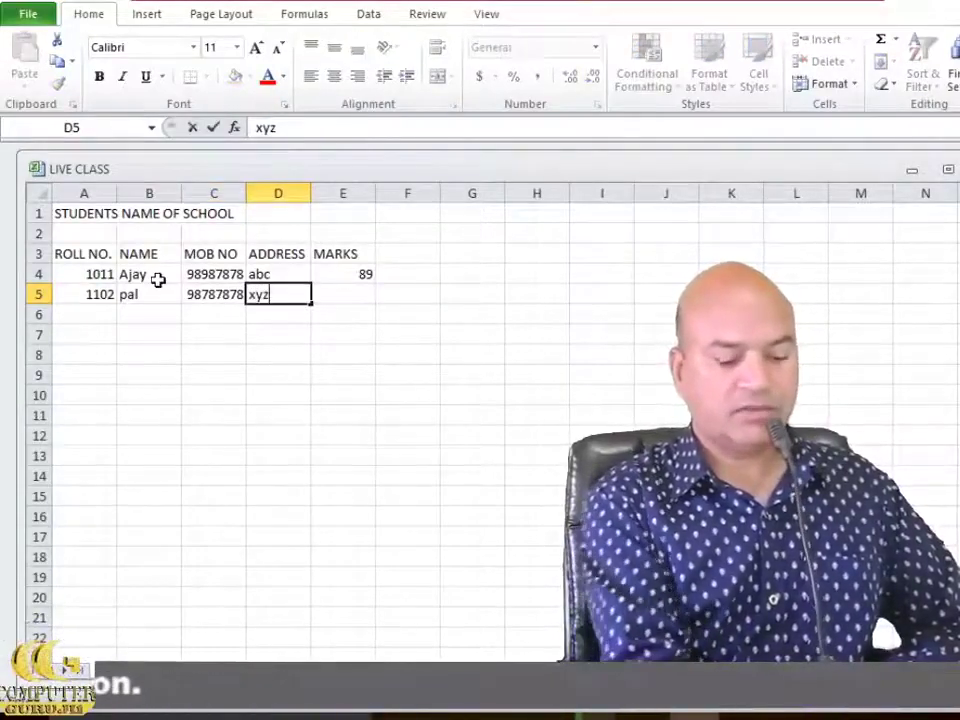
pyautogui.press('Tab')
pyautogui.write('99')
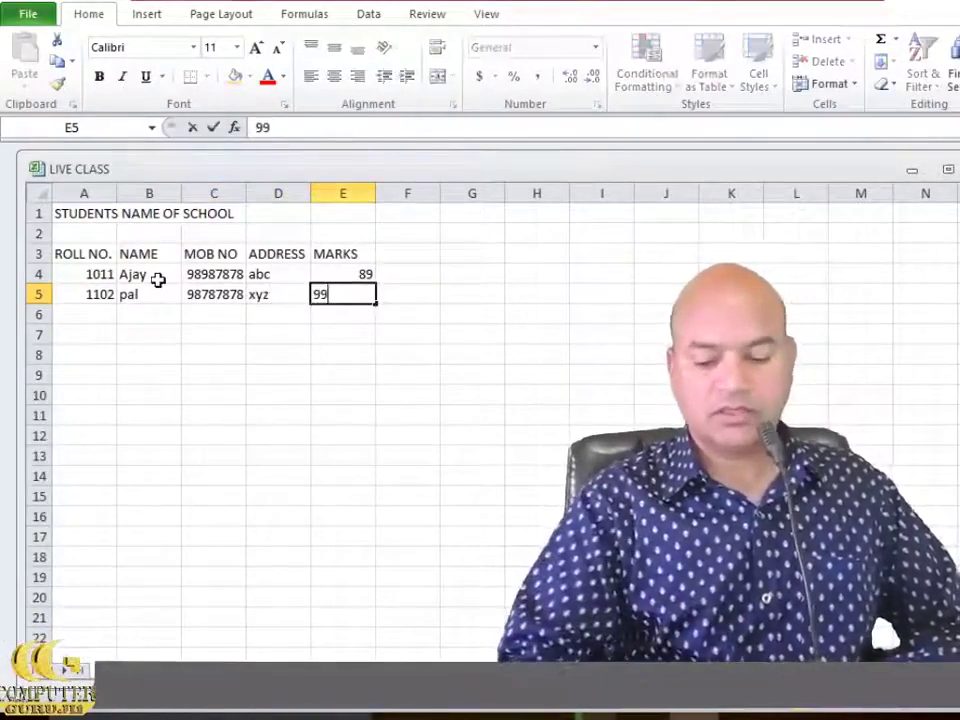
pyautogui.press('Return')
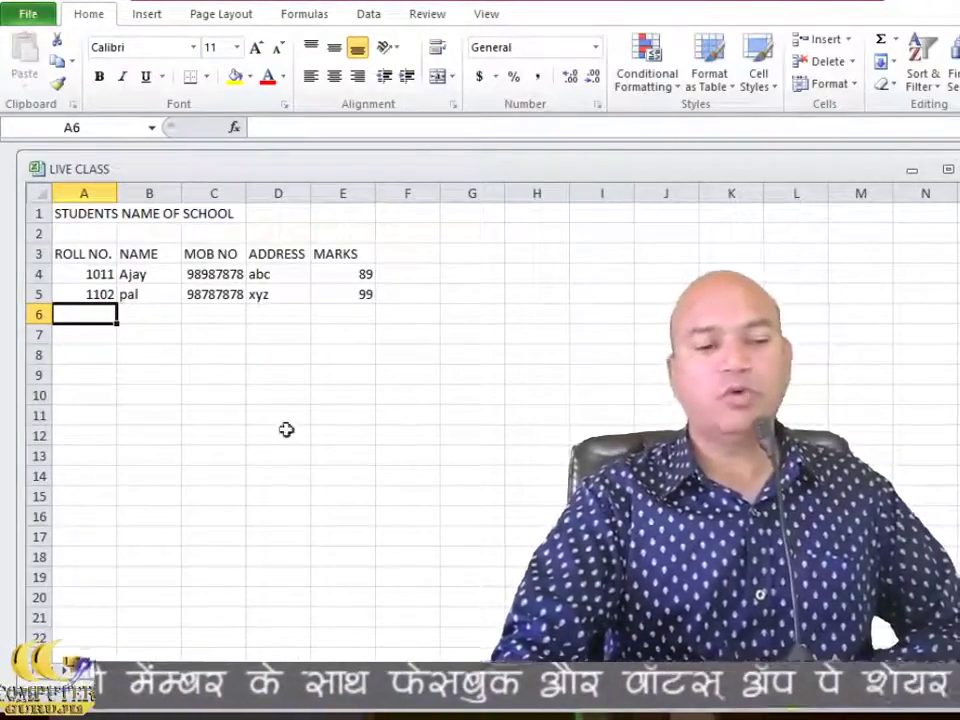
# - Look over the two student rows, then save the LIVE CLASS workbook from the File menu
pyautogui.click(140, 272)
pyautogui.click(281, 268)
pyautogui.click(129, 296)
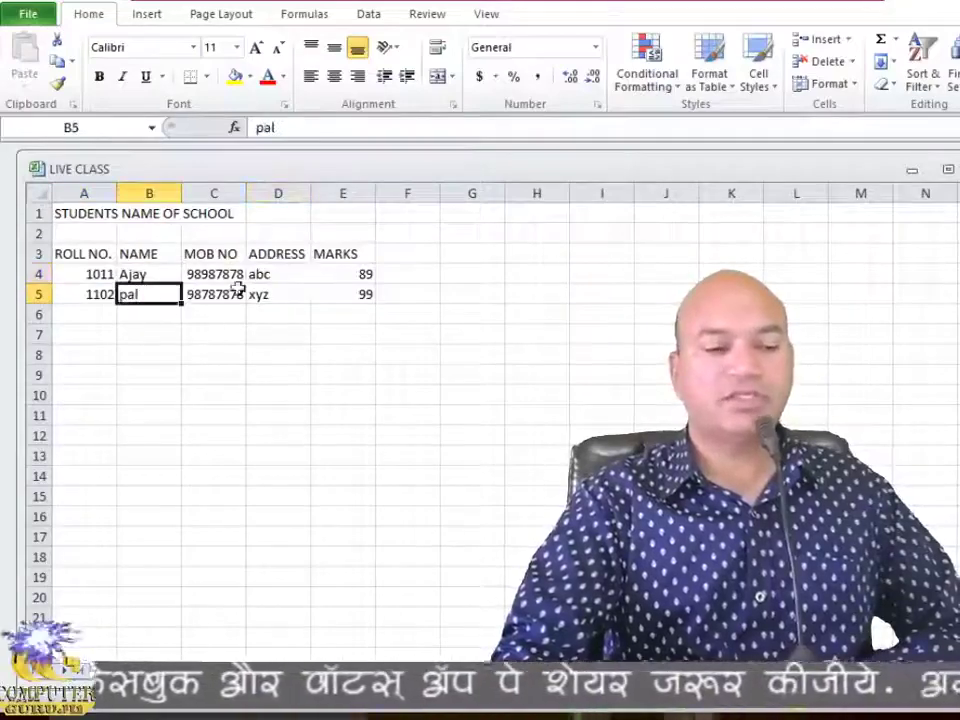
pyautogui.click(280, 294)
pyautogui.click(328, 287)
pyautogui.click(225, 257)
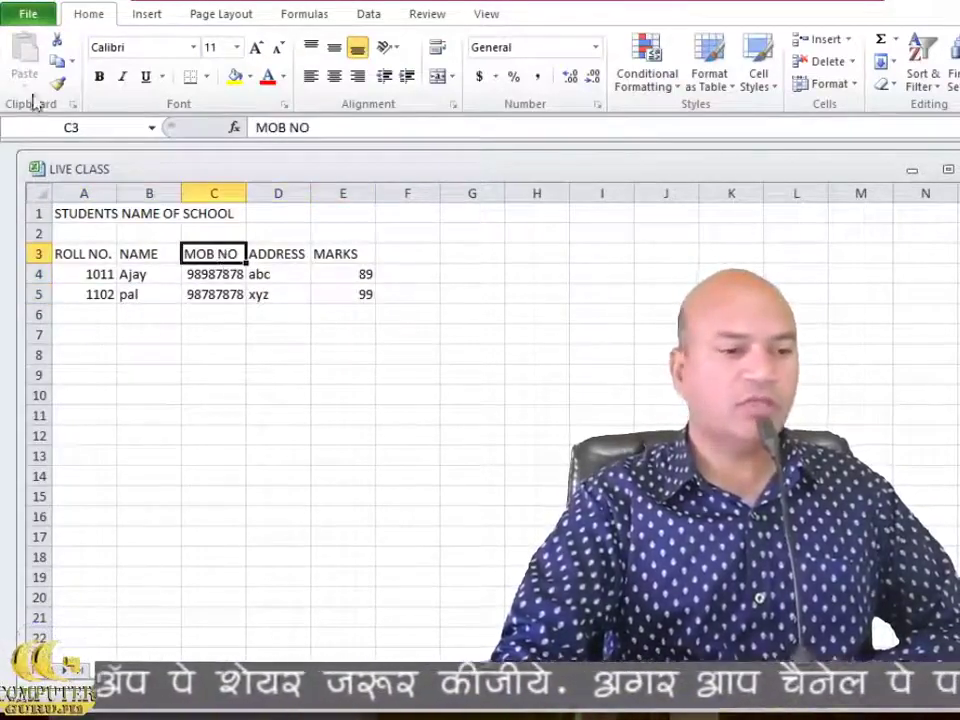
pyautogui.click(30, 14)
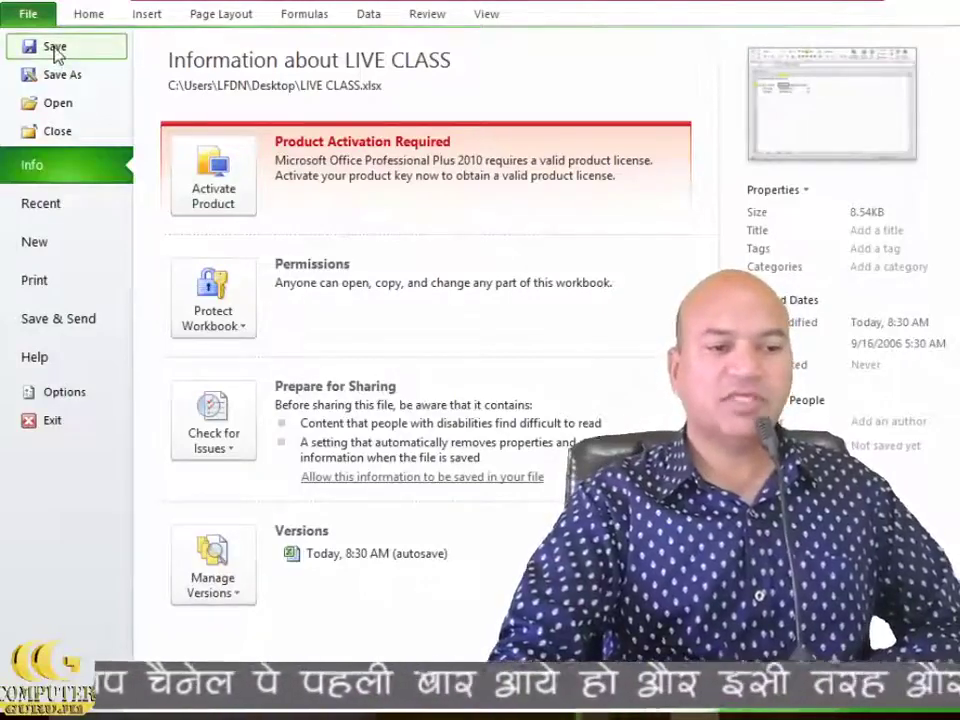
pyautogui.click(55, 48)
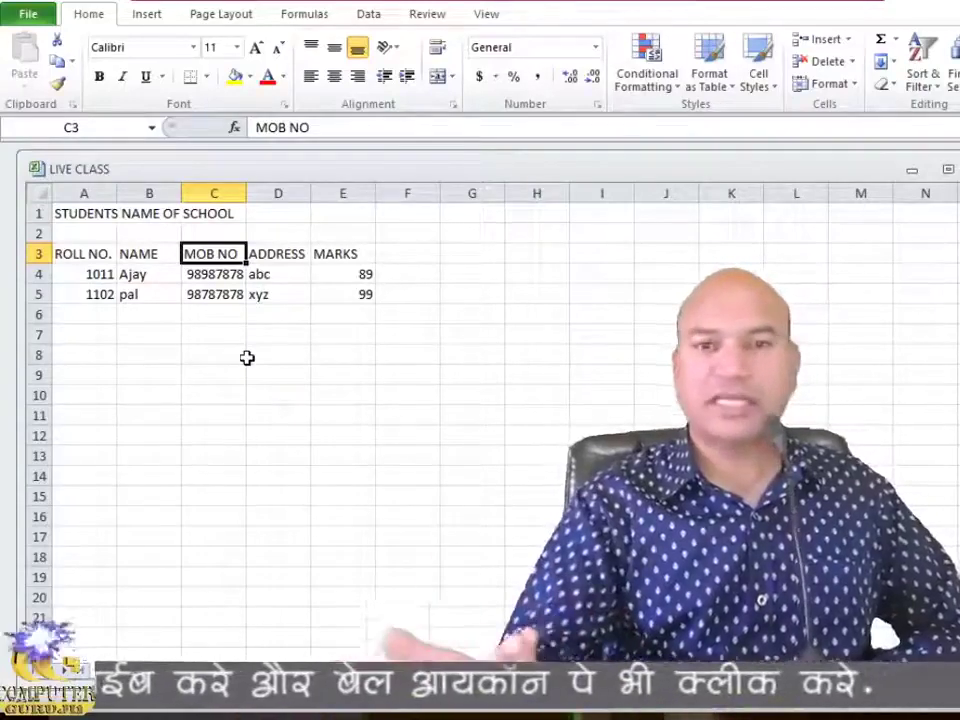
pyautogui.click(435, 388)
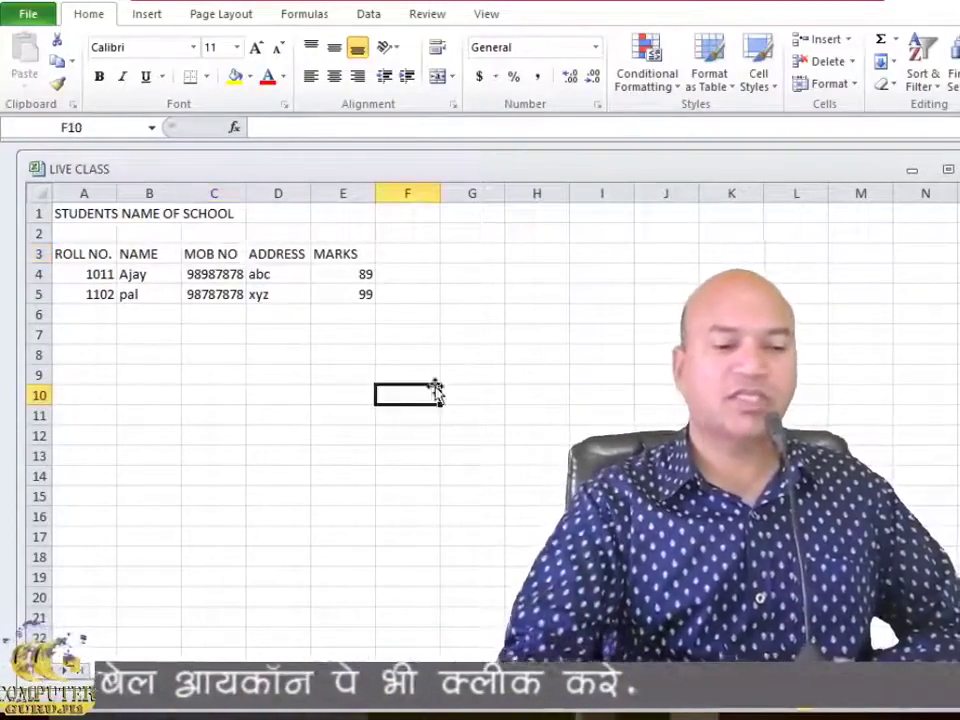
pyautogui.click(212, 274)
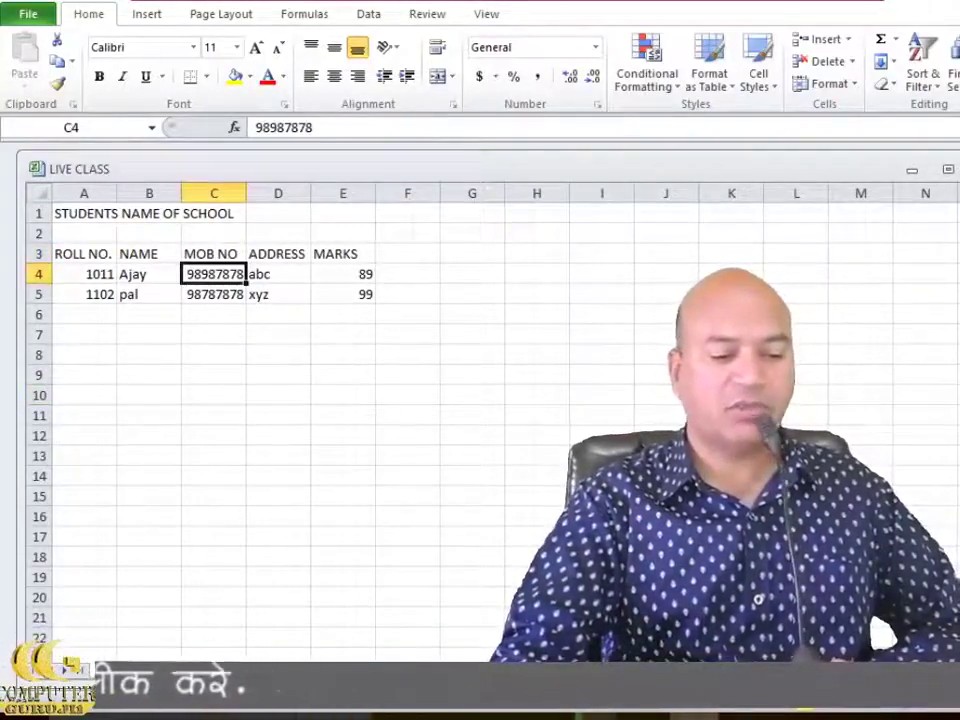
pyautogui.hotkey('ctrl', 'pagedown')
pyautogui.hotkey('ctrl', 'pageup')
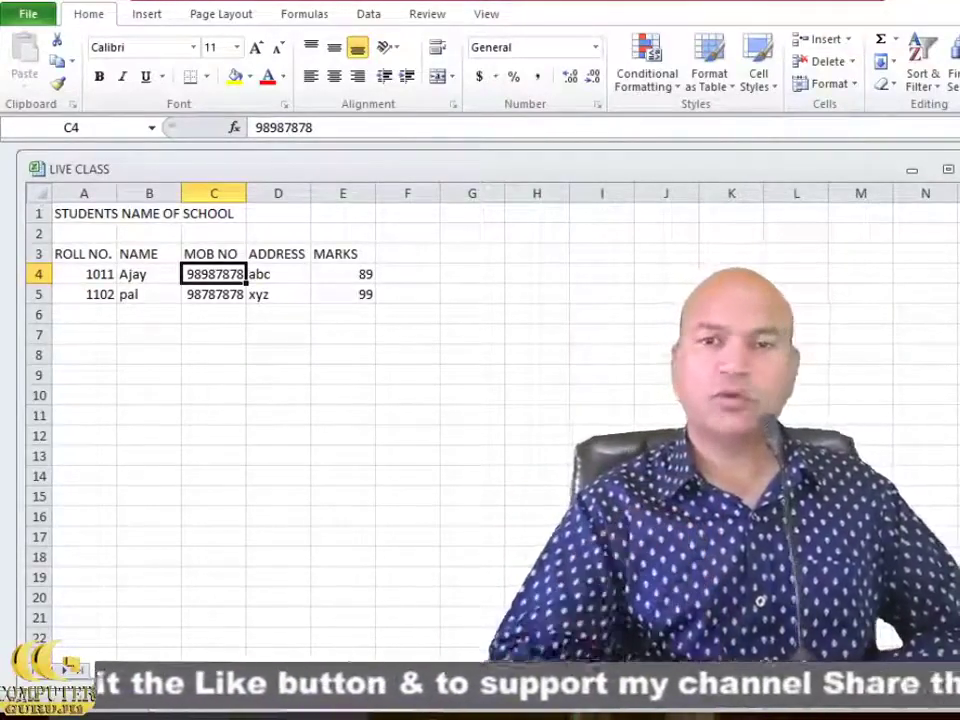
pyautogui.hotkey('ctrl', 'pagedown')
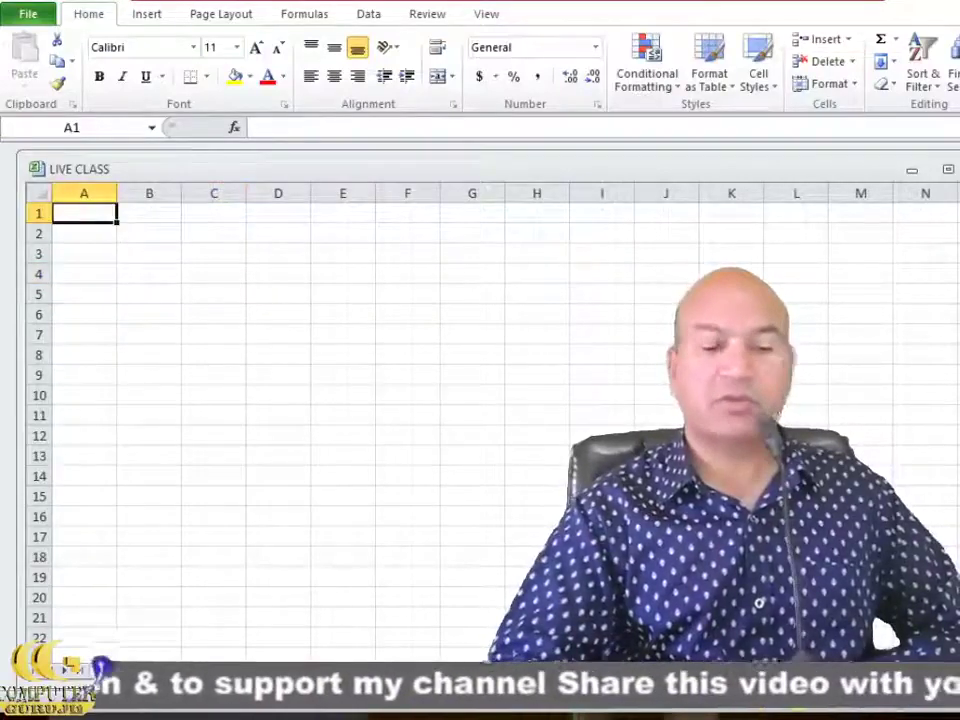
pyautogui.hotkey('ctrl', 'pageup')
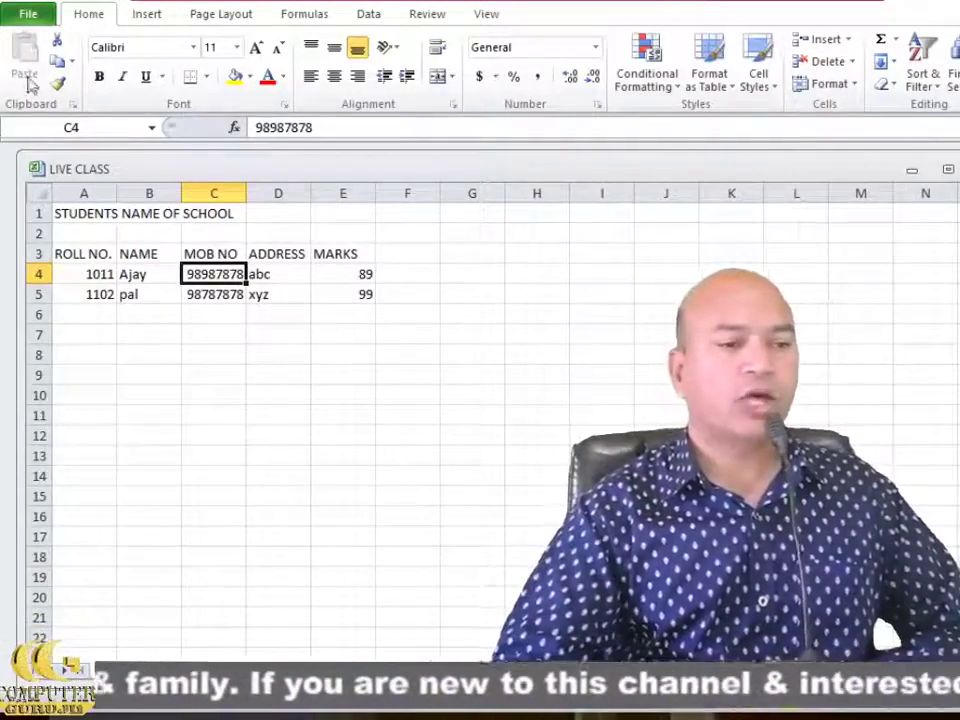
# - Save the workbook to the Desktop as 'school data', then show the desktop with Win+D
pyautogui.click(27, 17)
pyautogui.click(50, 75)
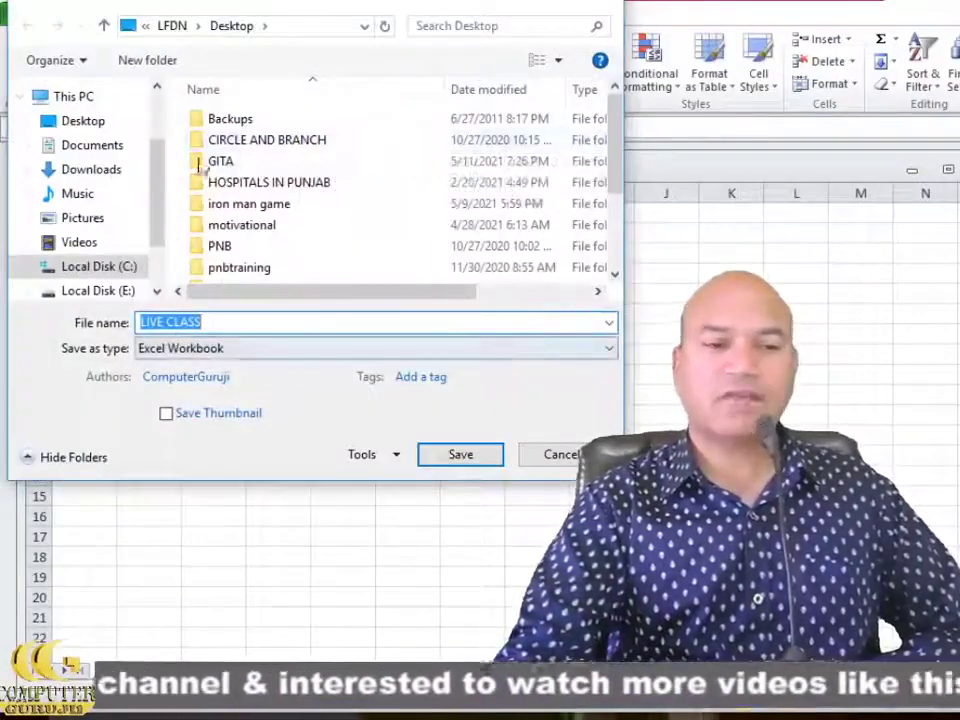
pyautogui.moveTo(357, 8); pyautogui.dragTo(435, 68)
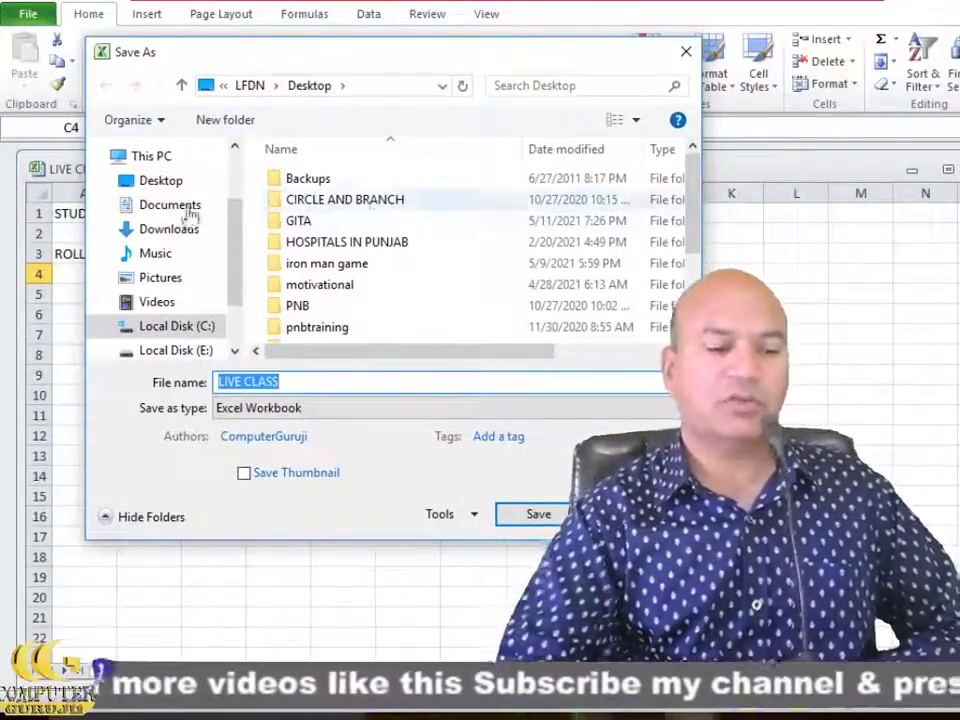
pyautogui.click(165, 179)
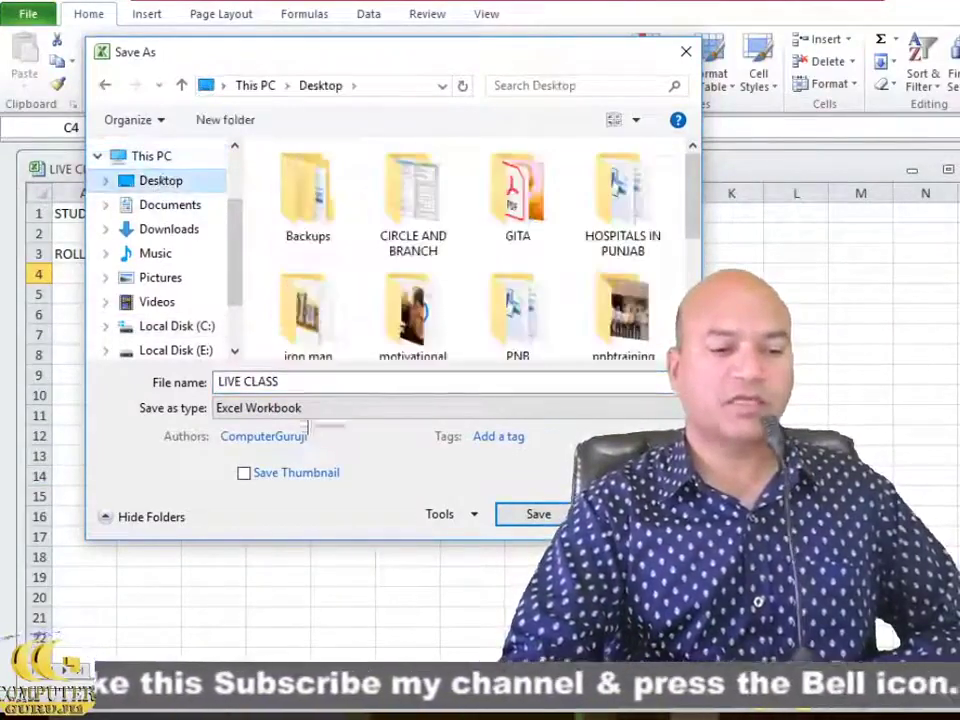
pyautogui.click(301, 382)
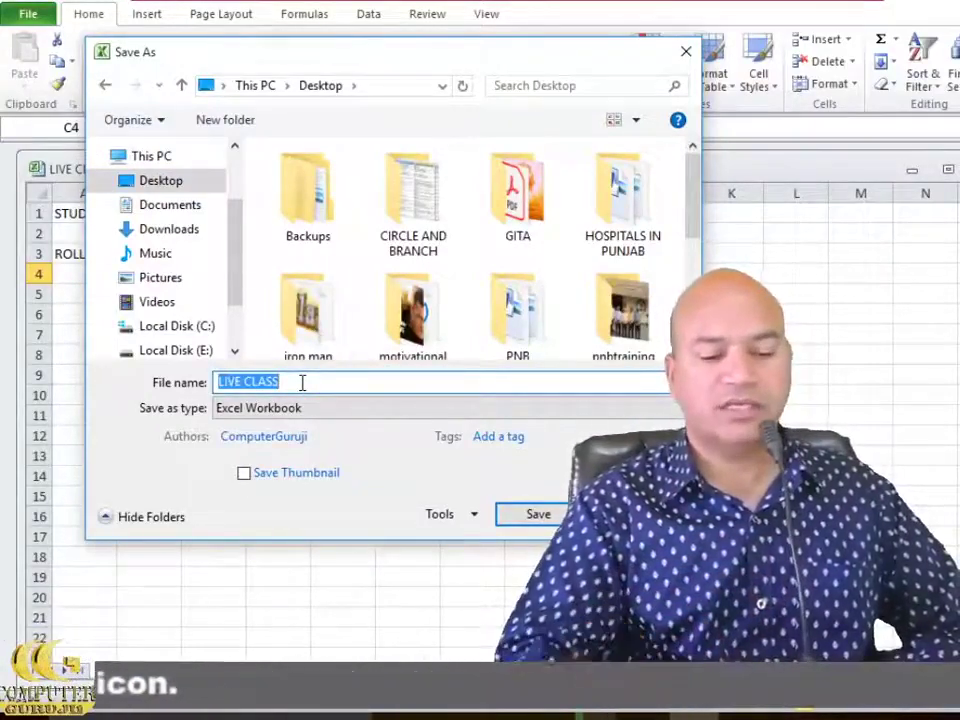
pyautogui.press('BackSpace')
pyautogui.write('school')
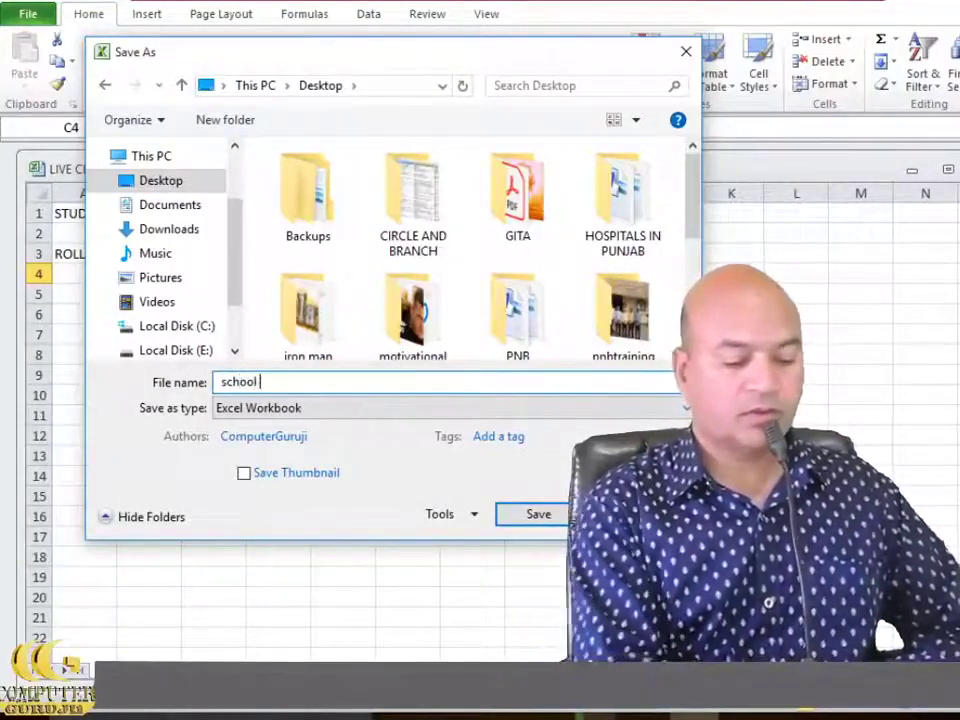
pyautogui.write('data')
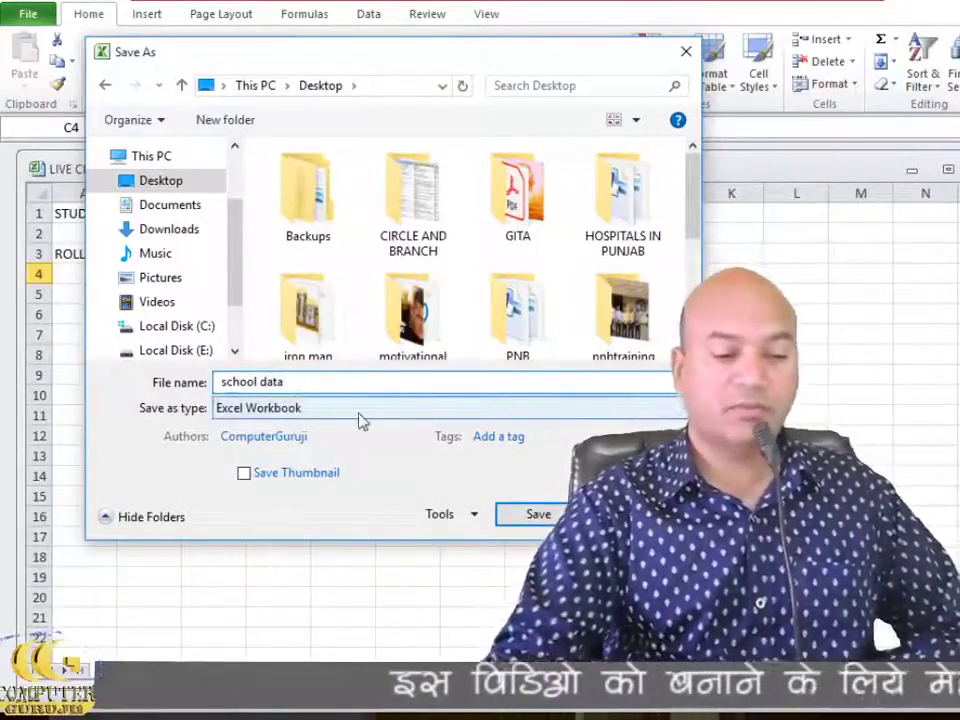
pyautogui.click(540, 515)
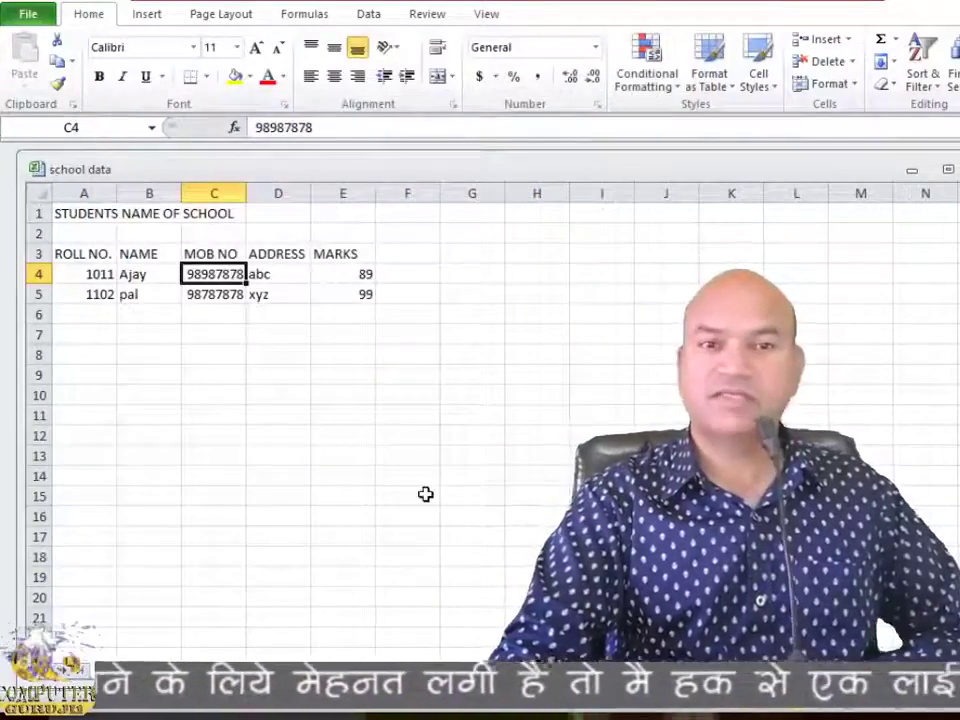
pyautogui.press('super+d')
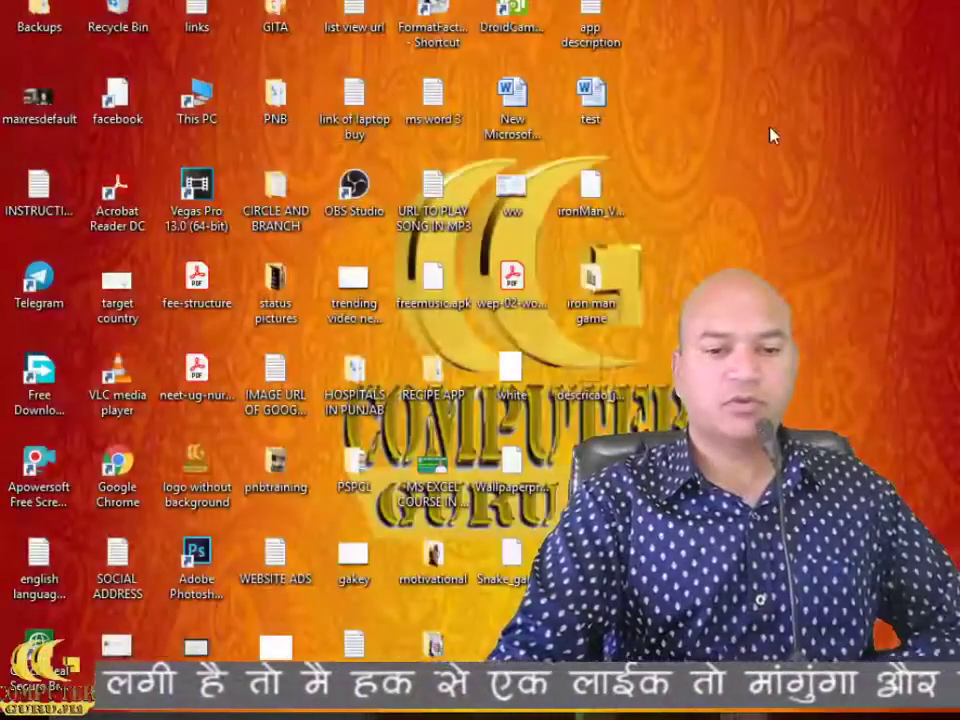
# - Refresh the desktop via its context menu, then dismiss the Office Activation Wizard in Excel
pyautogui.rightClick(771, 133)
pyautogui.click(823, 196)
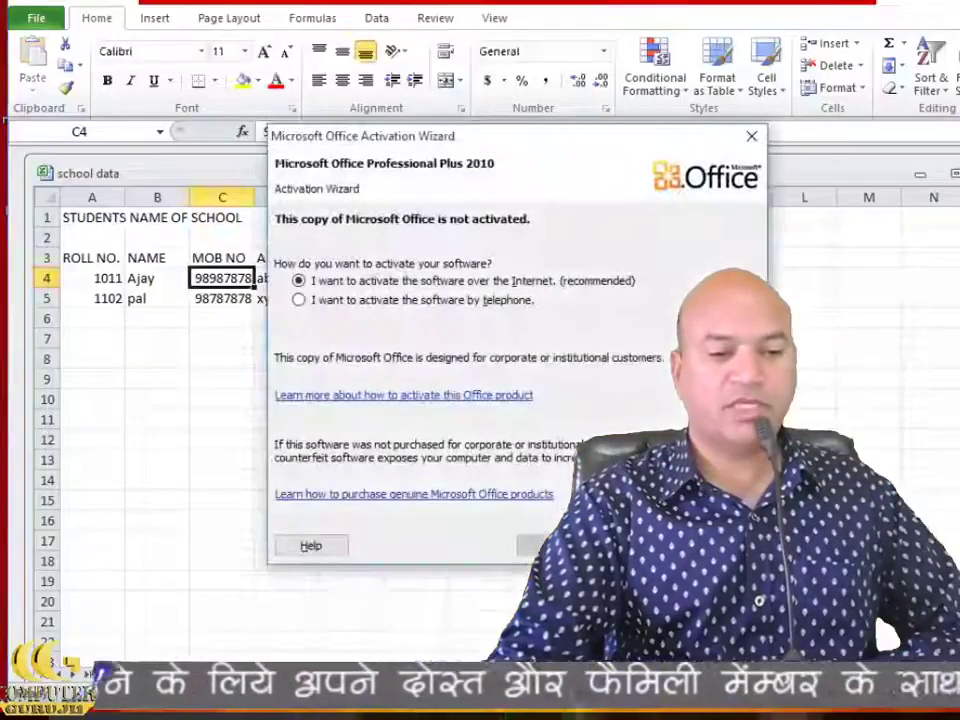
pyautogui.press('Escape')
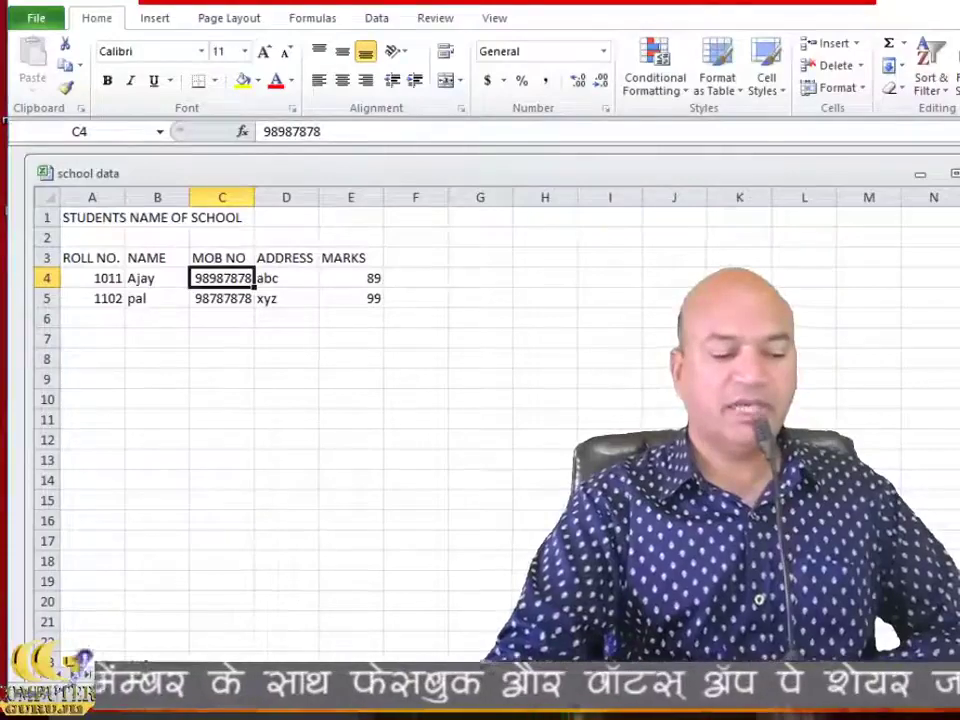
pyautogui.rightClick(133, 668)
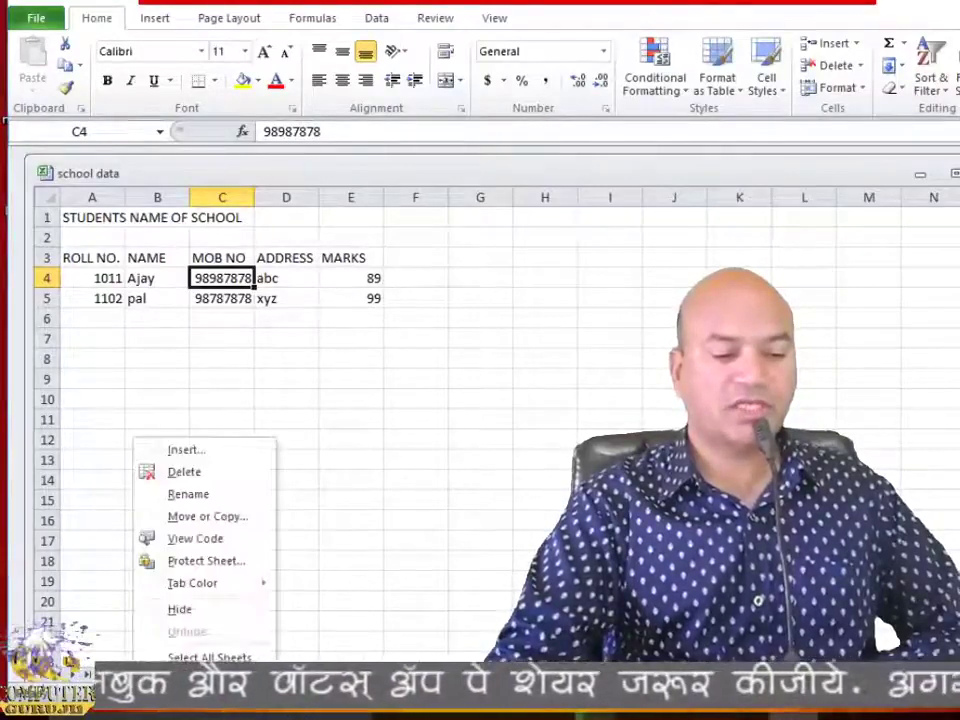
pyautogui.click(444, 415)
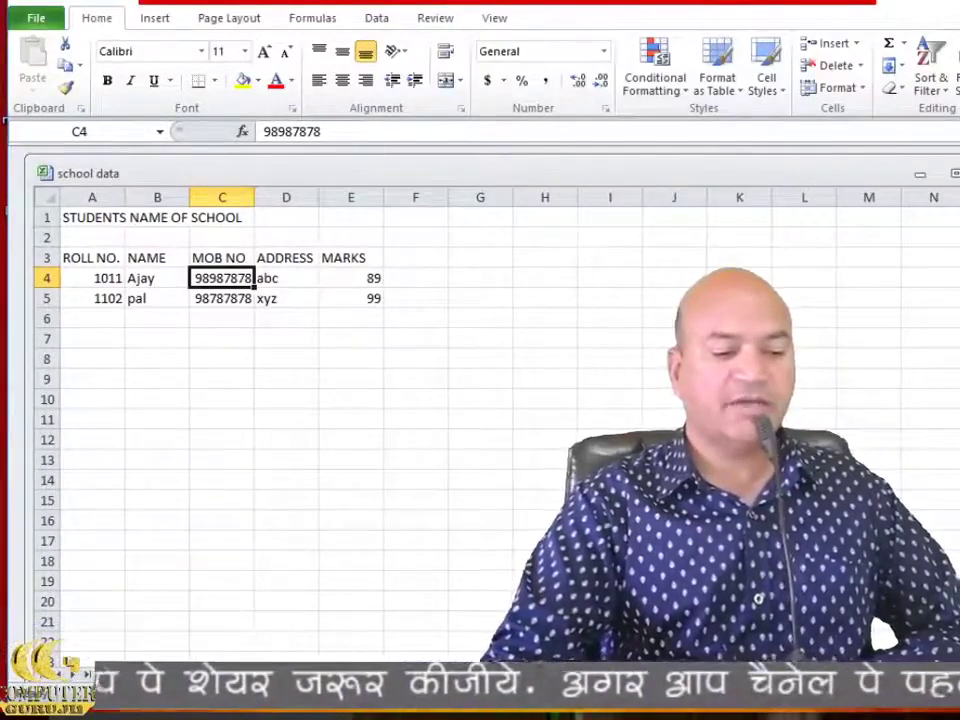
pyautogui.rightClick(141, 668)
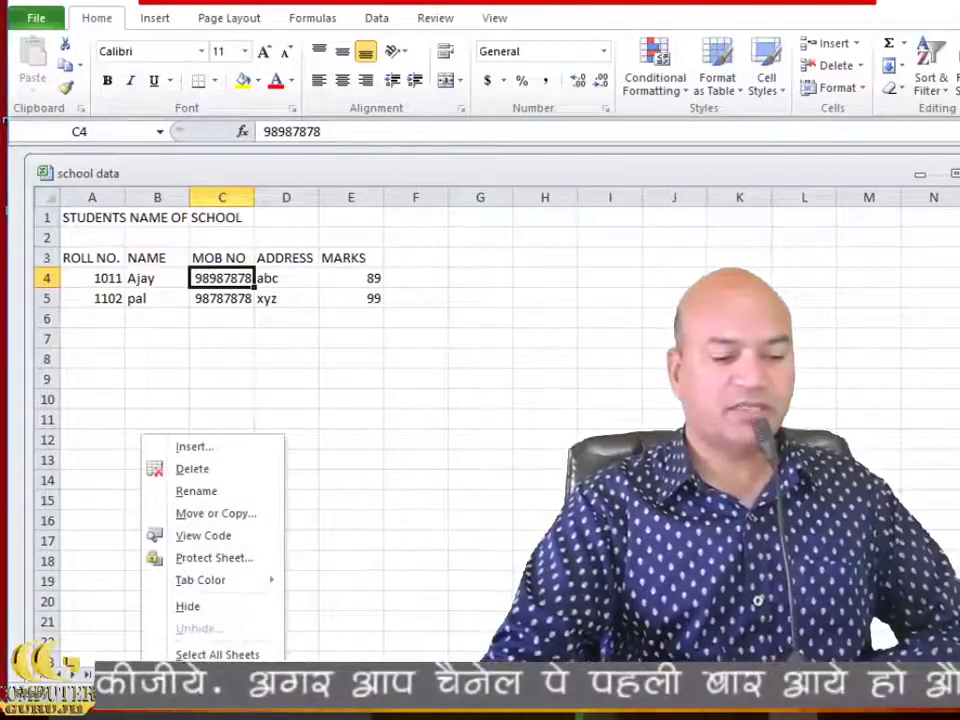
pyautogui.rightClick(134, 668)
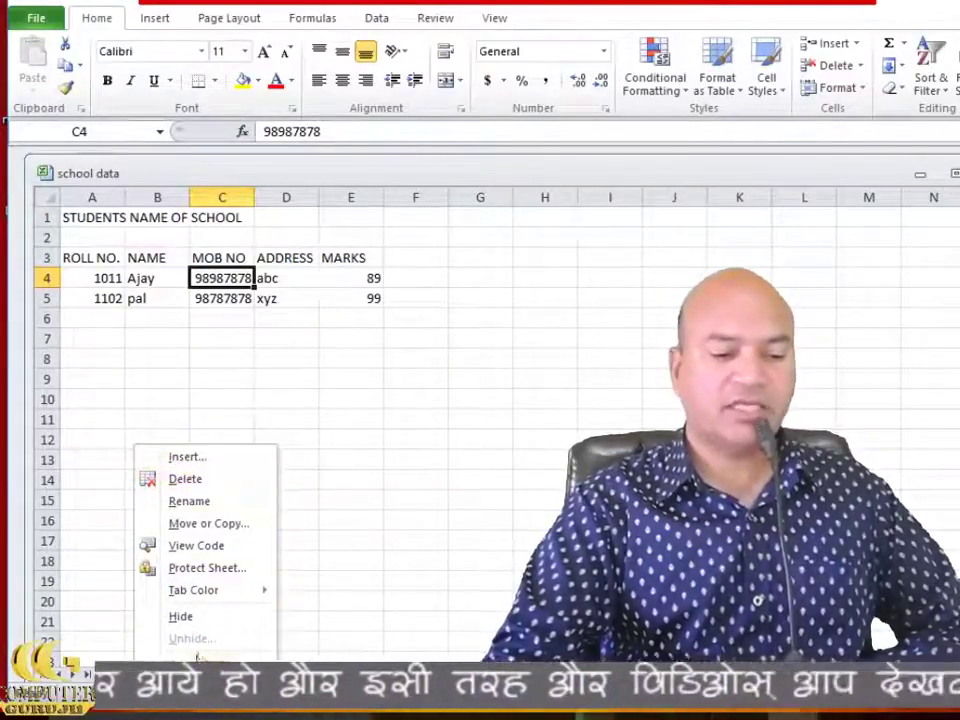
pyautogui.click(192, 506)
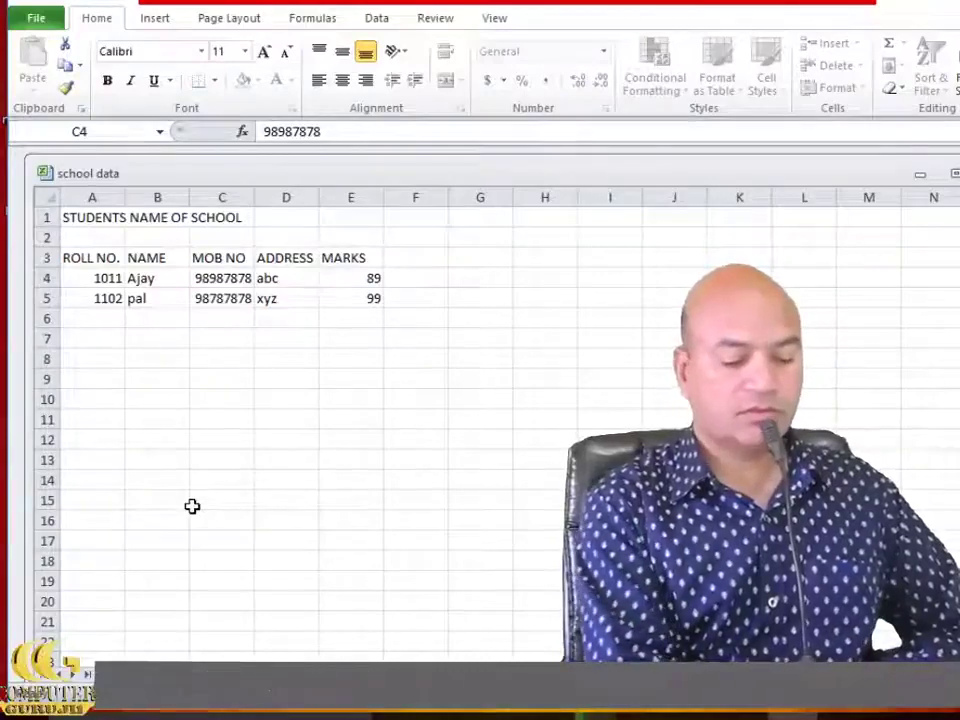
pyautogui.click(285, 480)
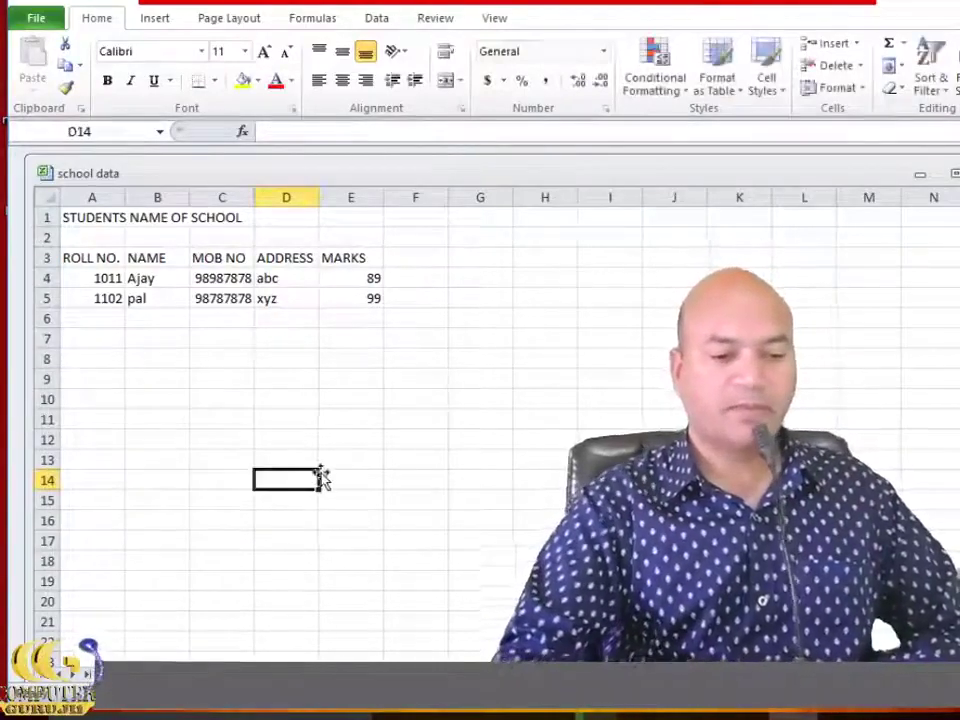
pyautogui.click(219, 660)
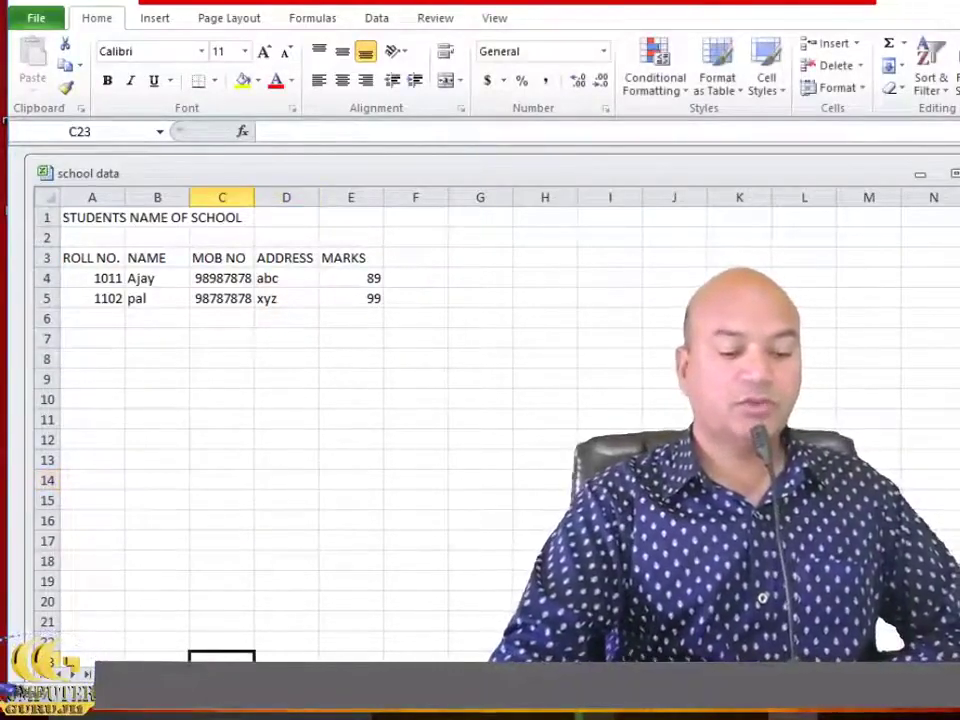
pyautogui.hotkey('ctrl', 'pagedown')
pyautogui.hotkey('ctrl', 'pageup')
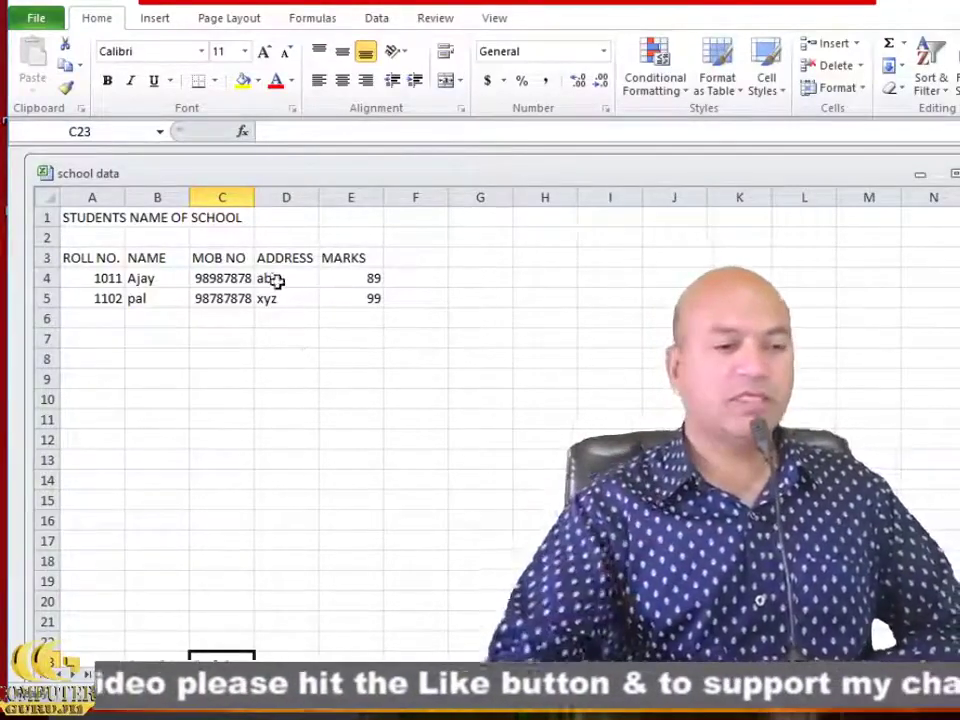
pyautogui.click(93, 222)
pyautogui.click(210, 366)
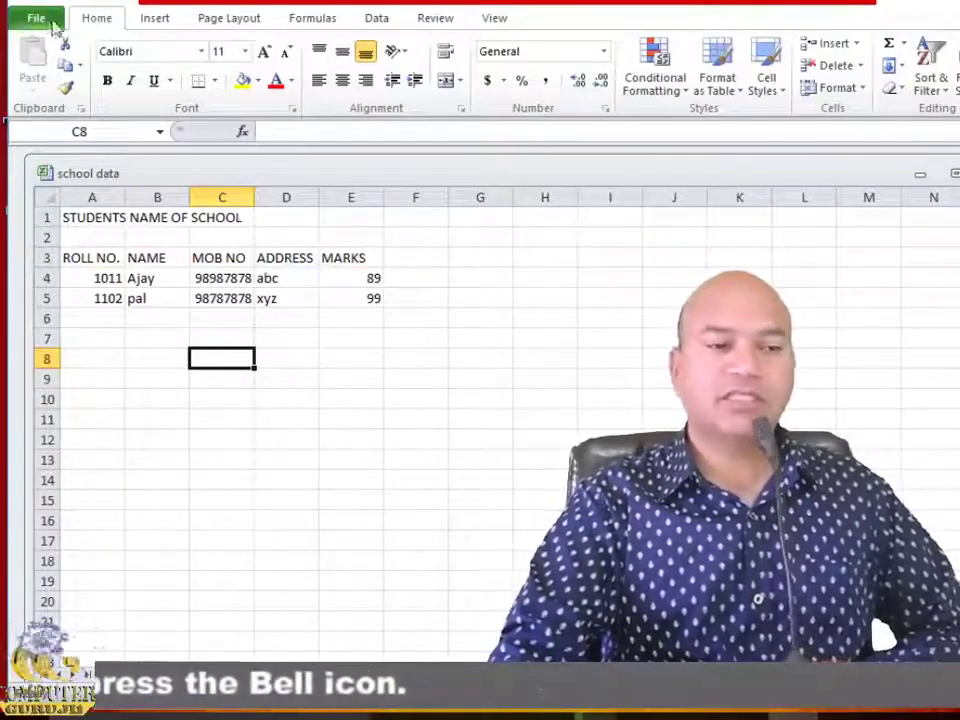
pyautogui.click(155, 18)
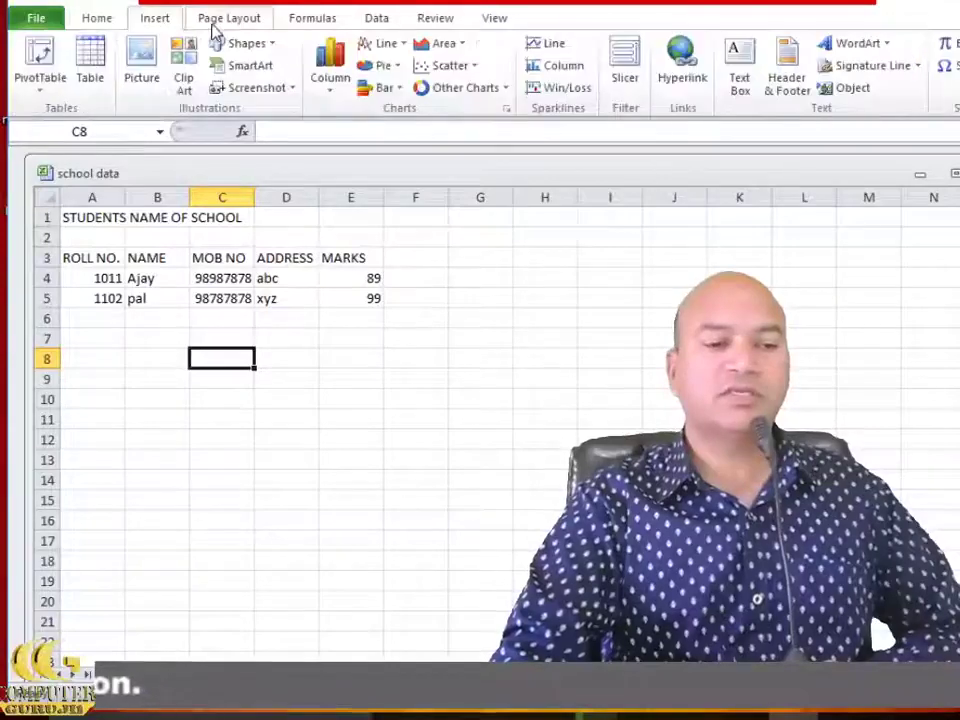
pyautogui.click(229, 18)
pyautogui.click(312, 18)
pyautogui.click(376, 22)
pyautogui.click(435, 18)
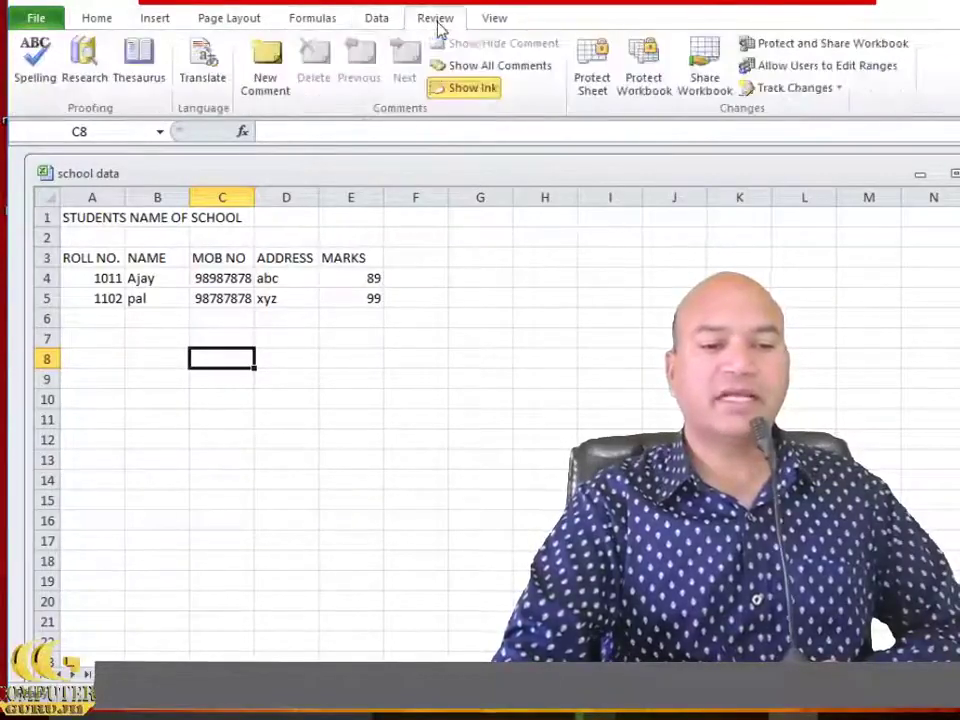
pyautogui.click(495, 22)
pyautogui.click(35, 18)
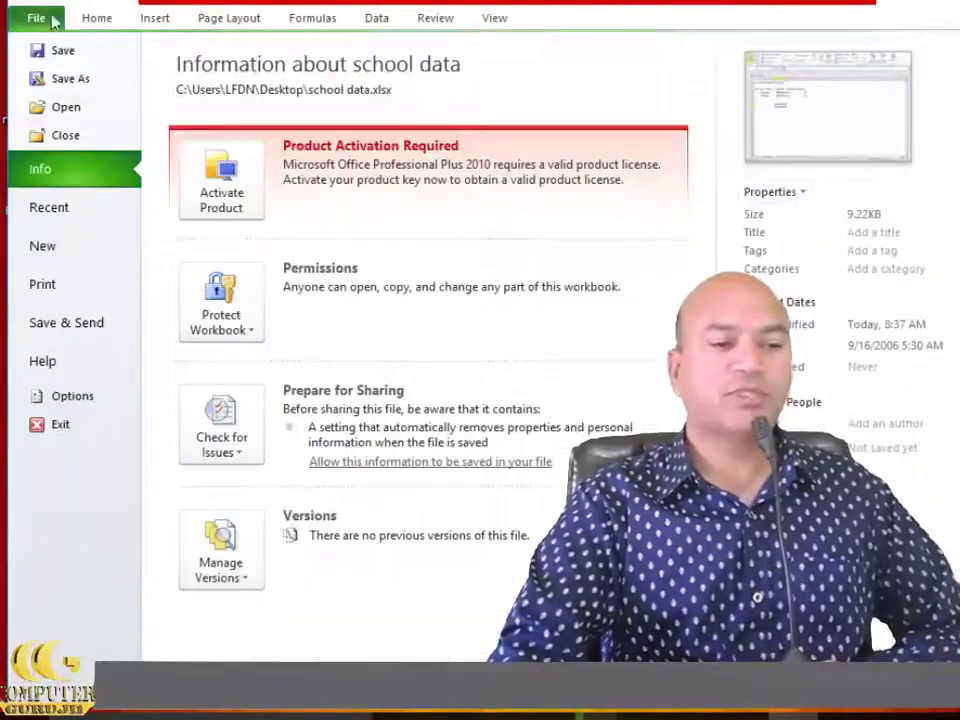
pyautogui.click(102, 22)
pyautogui.click(279, 294)
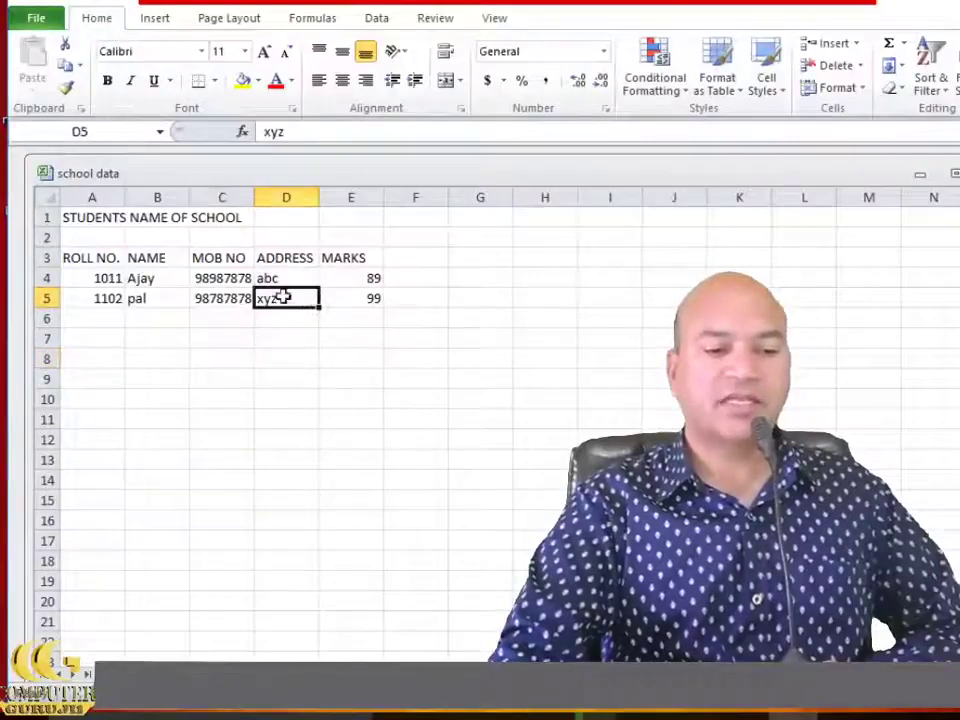
pyautogui.click(216, 297)
pyautogui.click(249, 278)
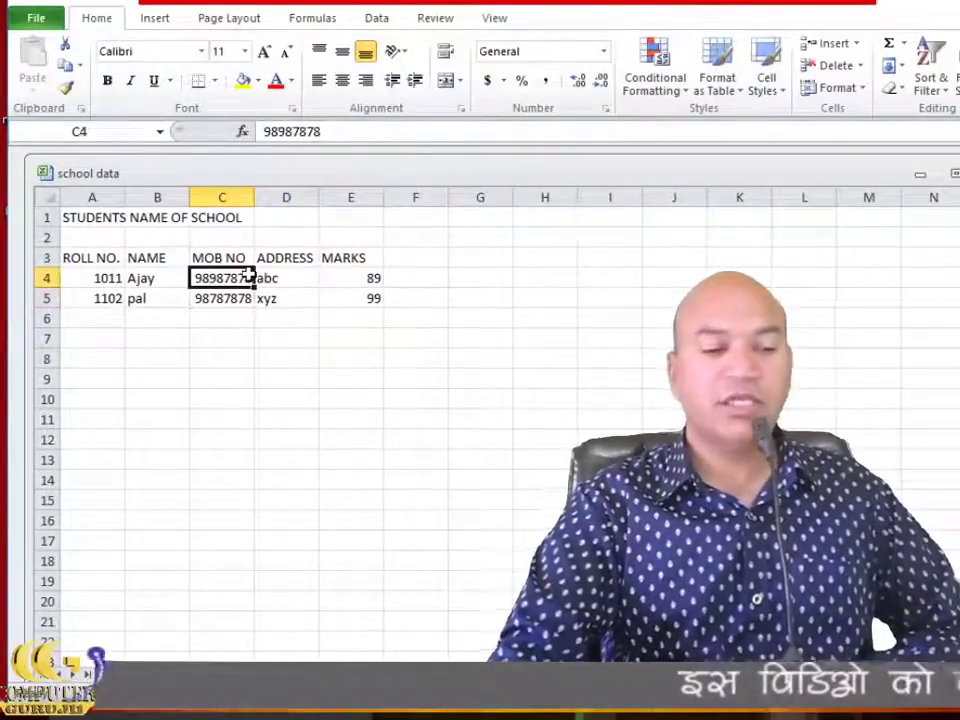